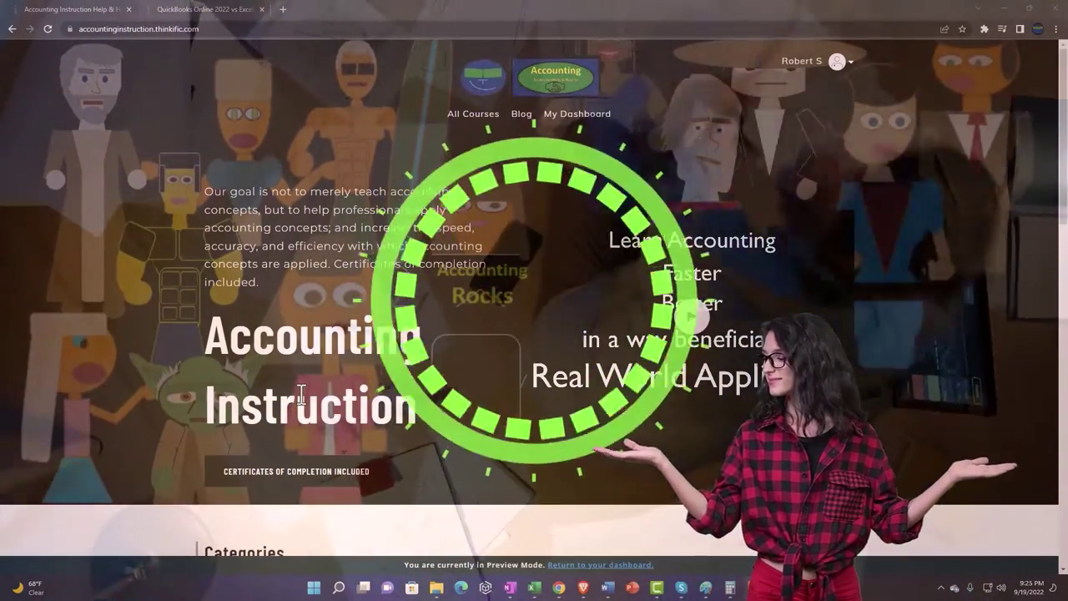
Step: Scroll the Thinkific course categories, then switch to the QuickBooks Online 2022 vs Excel lesson tab
{"action": "scroll", "coordinate": [147, 458], "scroll_direction": "down", "scroll_amount": 2}
{"action": "scroll", "coordinate": [147, 456], "scroll_direction": "down", "scroll_amount": 5}
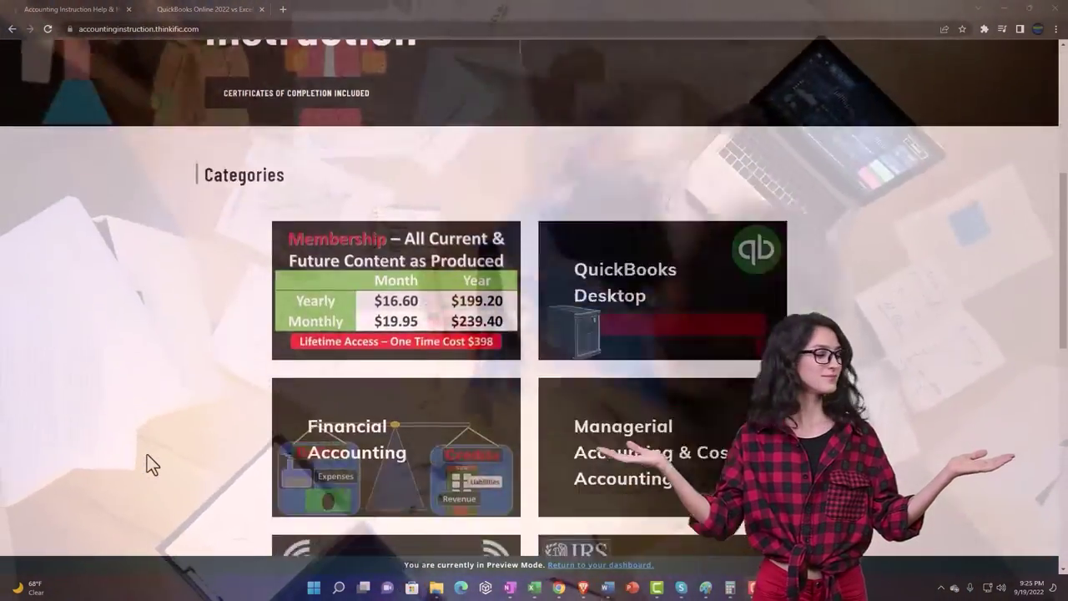
{"action": "scroll", "coordinate": [147, 455], "scroll_direction": "down", "scroll_amount": 6}
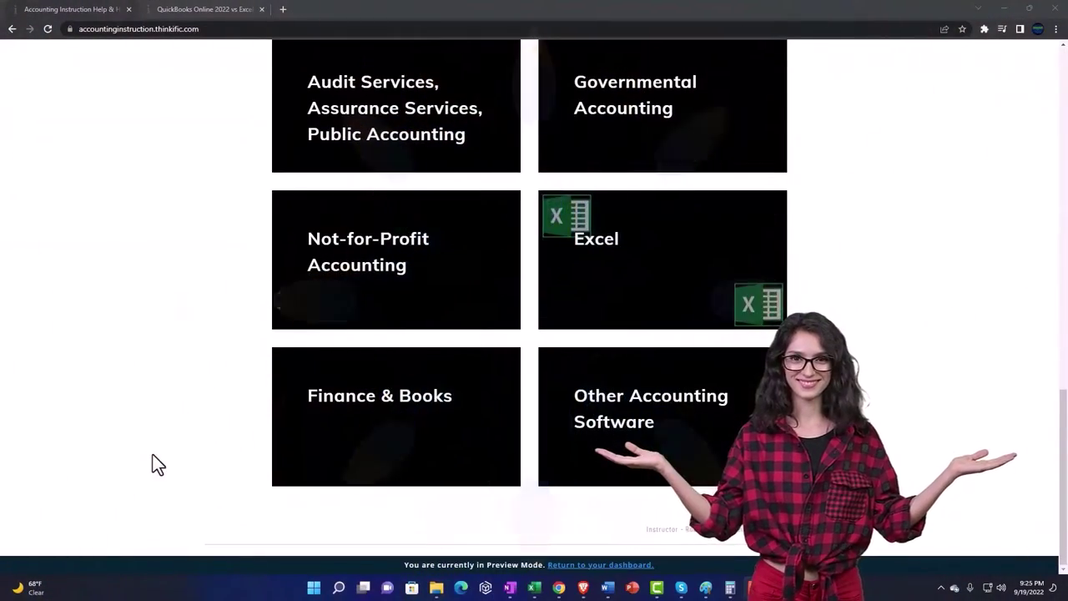
{"action": "left_click", "coordinate": [195, 10]}
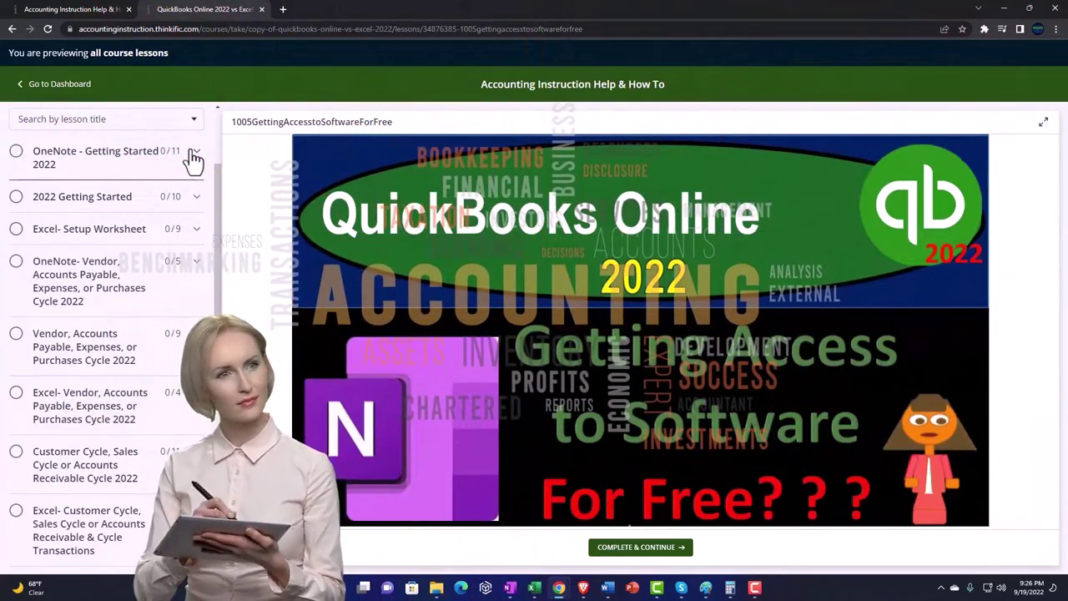
Step: Expand the OneNote - Getting Started 2022 section in the lesson sidebar
{"action": "left_click", "coordinate": [194, 158]}
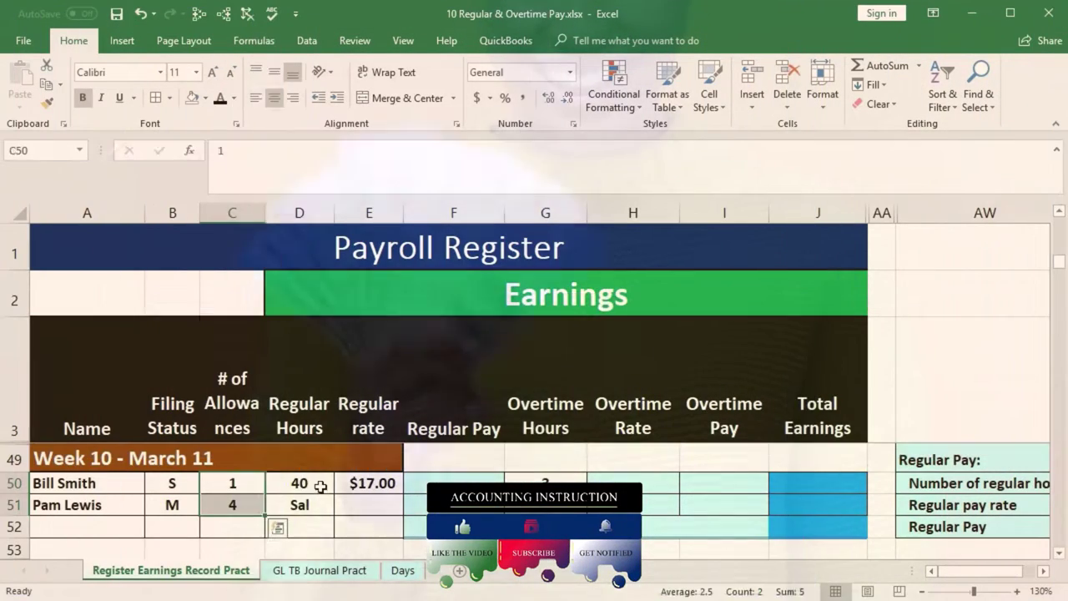
{"action": "left_click", "coordinate": [320, 485]}
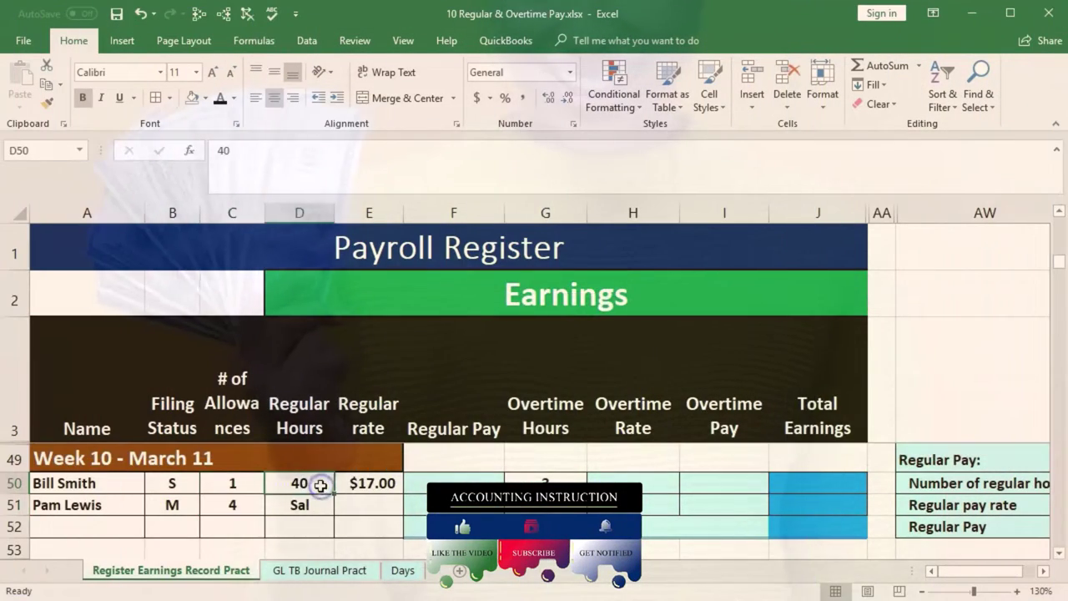
{"action": "left_click", "coordinate": [319, 506]}
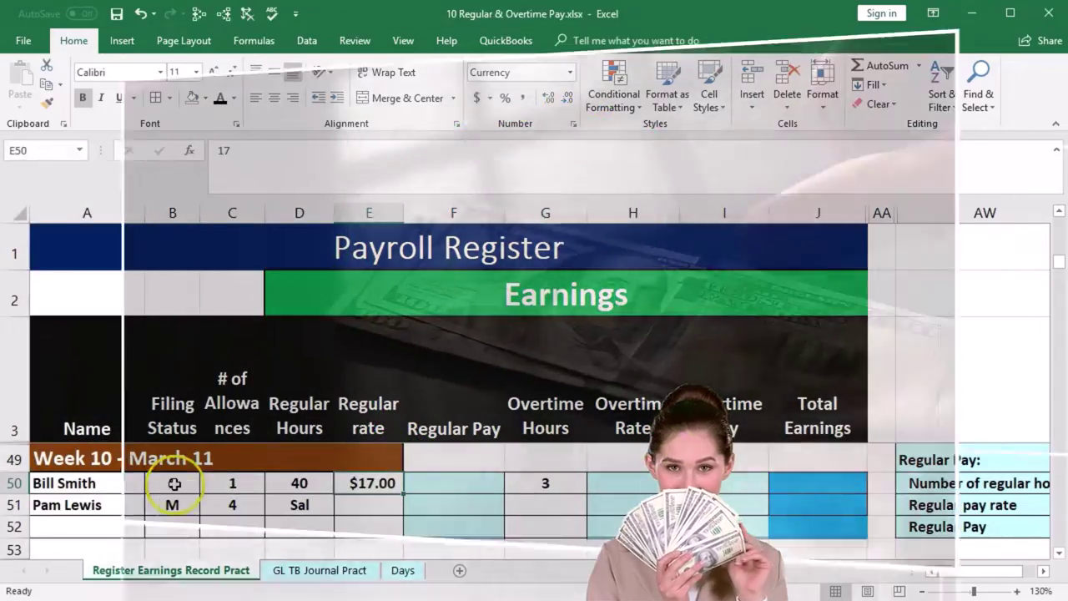
{"action": "left_click_drag", "start_coordinate": [172, 480], "coordinate": [298, 496]}
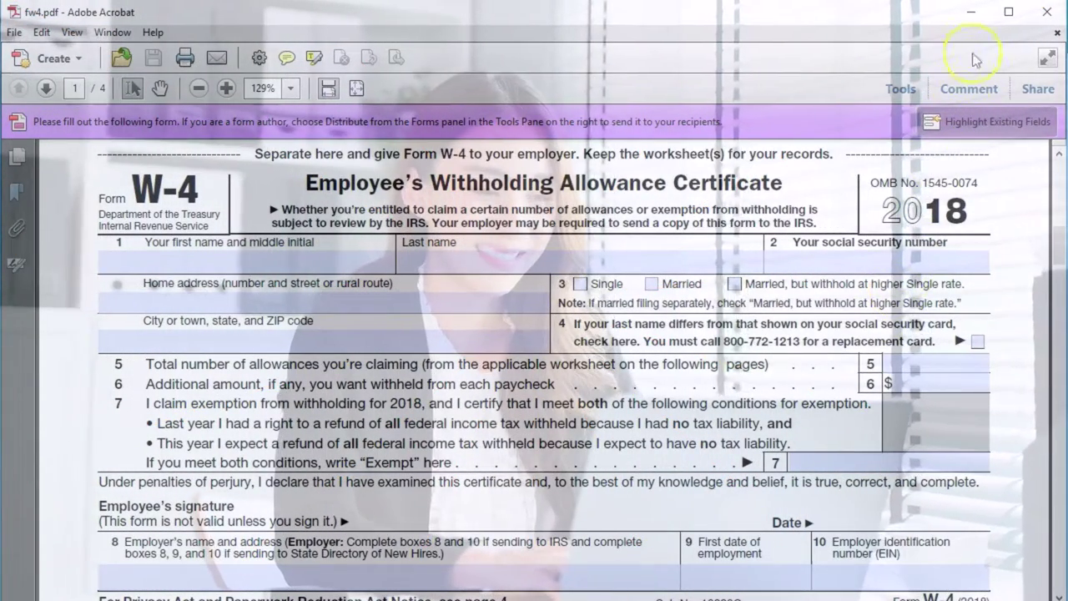
{"action": "left_click", "coordinate": [970, 15]}
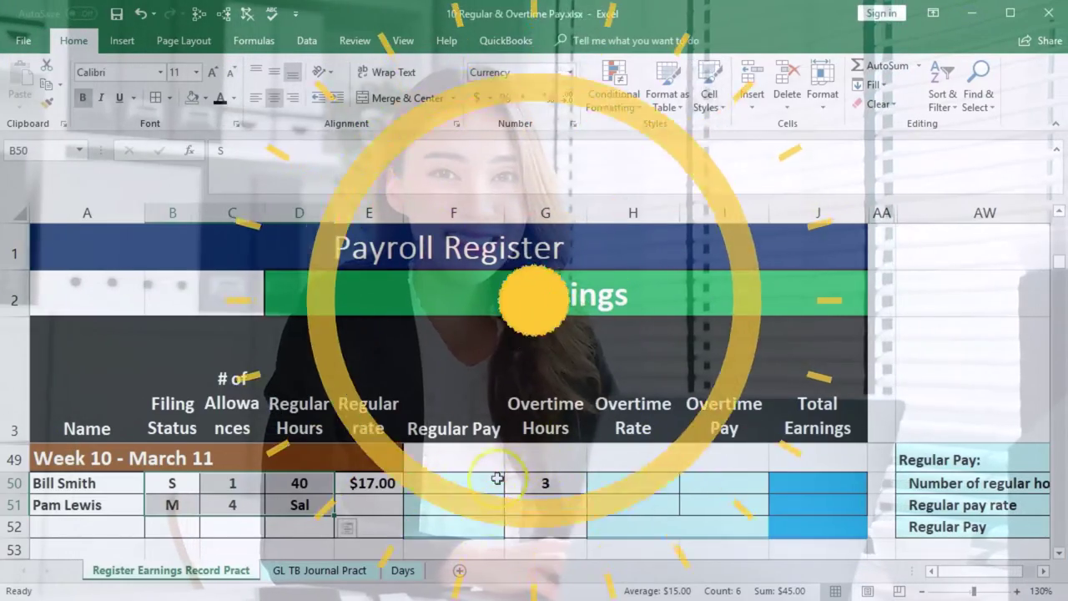
Step: Select F50 and move right to the Regular Pay and Overtime rate helper blocks at AX50
{"action": "left_click", "coordinate": [484, 483]}
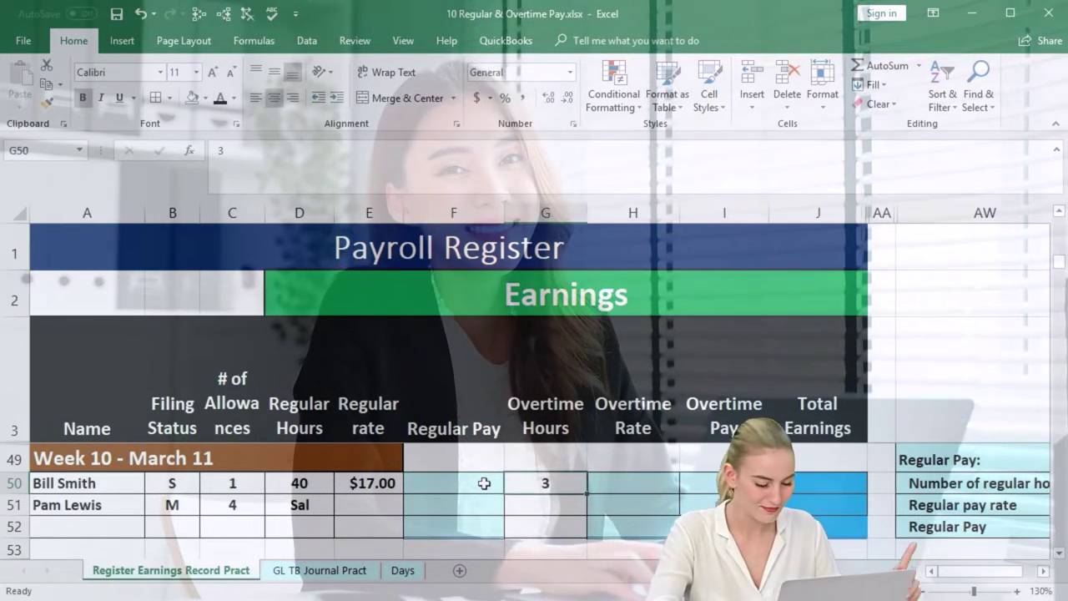
{"action": "key", "text": "Right"}
{"action": "key", "text": "Right"}
{"action": "key", "text": "Right"}
{"action": "key", "text": "Right"}
{"action": "key", "text": "Right"}
{"action": "key", "text": "Right"}
{"action": "key", "text": "Right"}
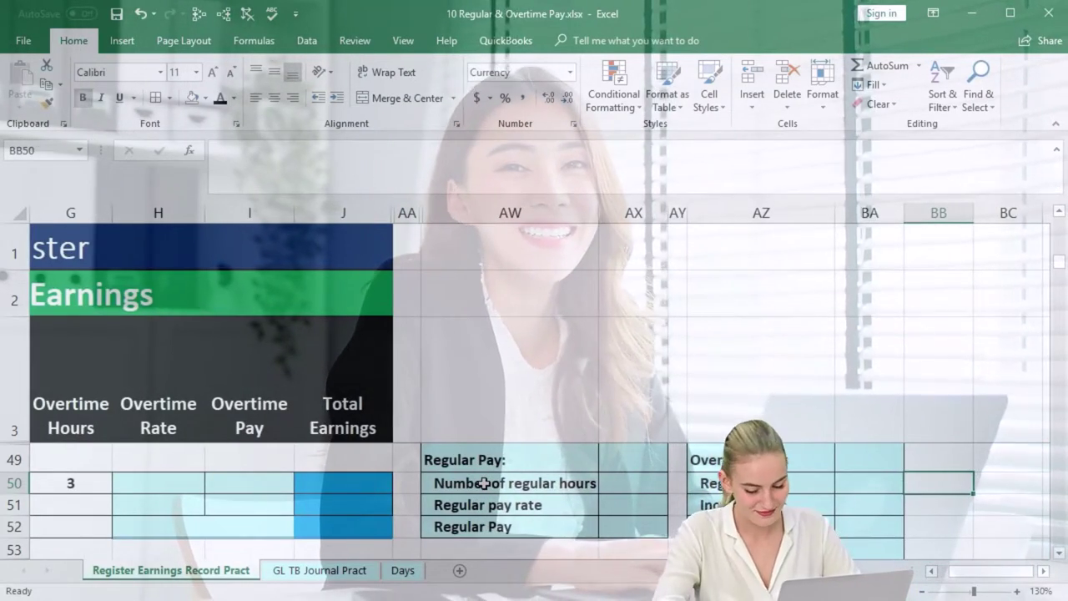
{"action": "key", "text": "Right"}
{"action": "key", "text": "Right"}
{"action": "key", "text": "Right"}
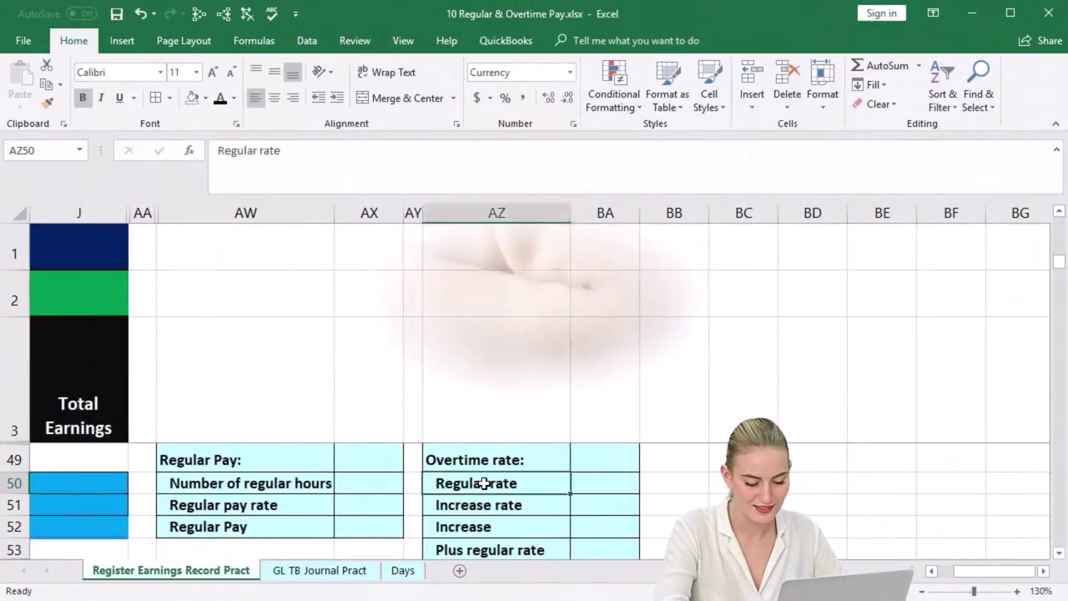
{"action": "key", "text": "Left"}
{"action": "key", "text": "Left"}
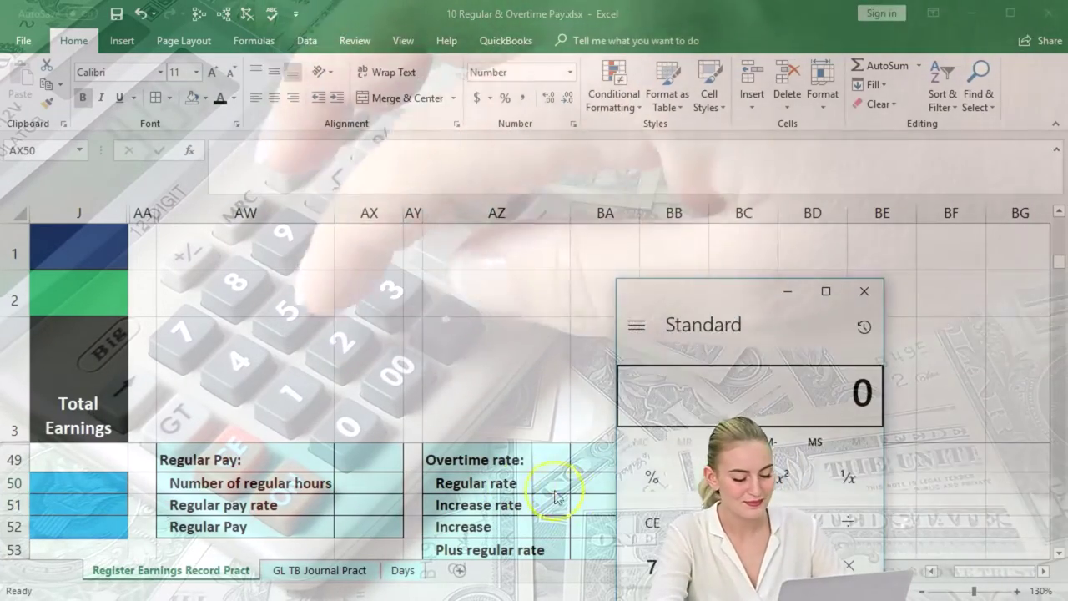
Step: Open Windows Calculator beside the worksheet, reposition it and clear its display
{"action": "left_click", "coordinate": [728, 344]}
{"action": "left_click_drag", "start_coordinate": [751, 302], "coordinate": [765, 249]}
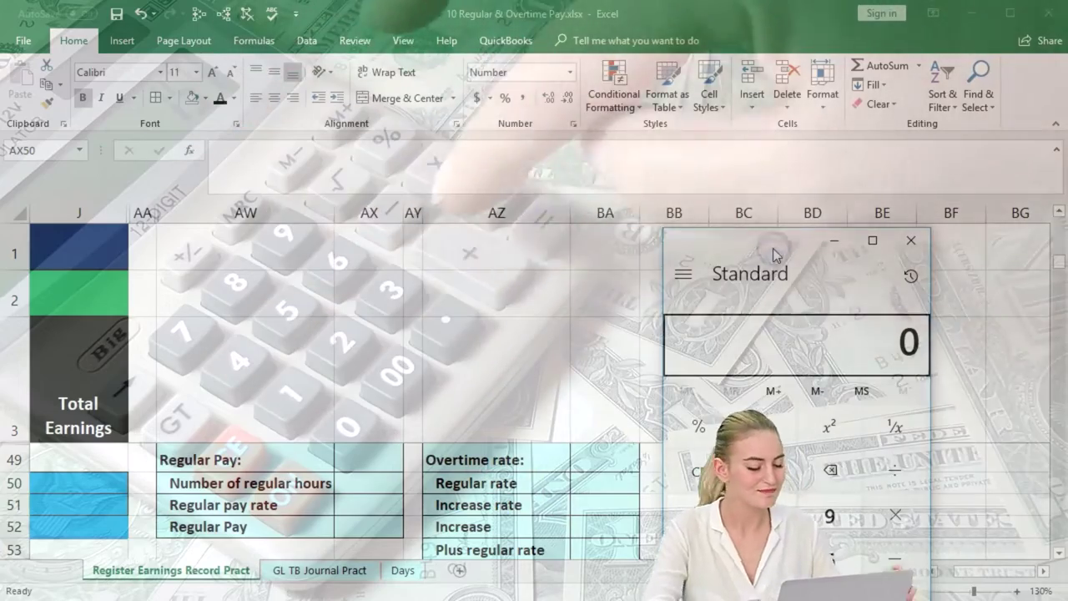
{"action": "type", "text": "40"}
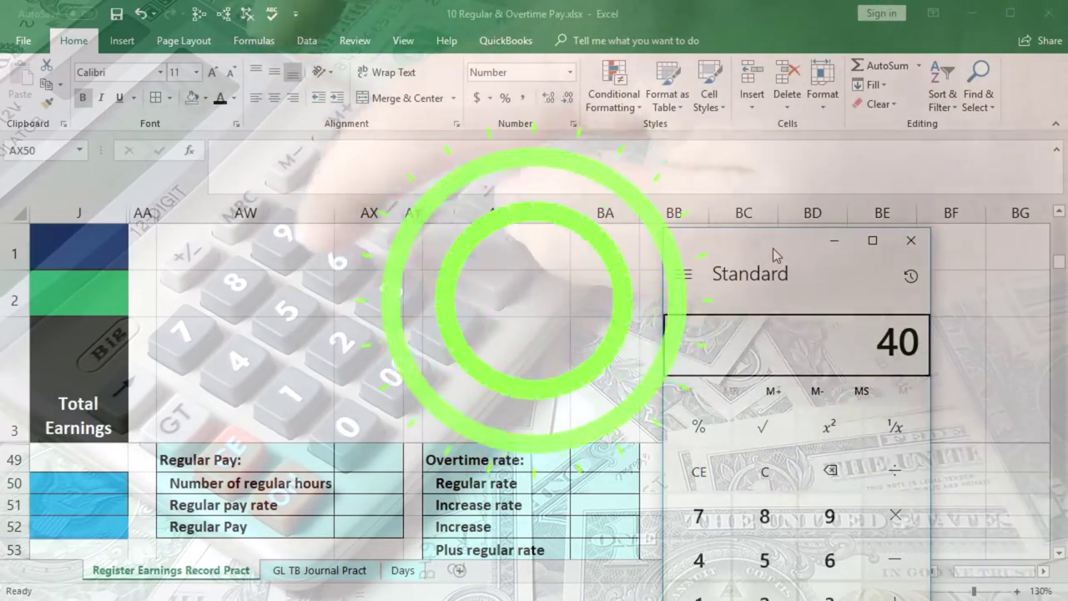
{"action": "left_click", "coordinate": [764, 472]}
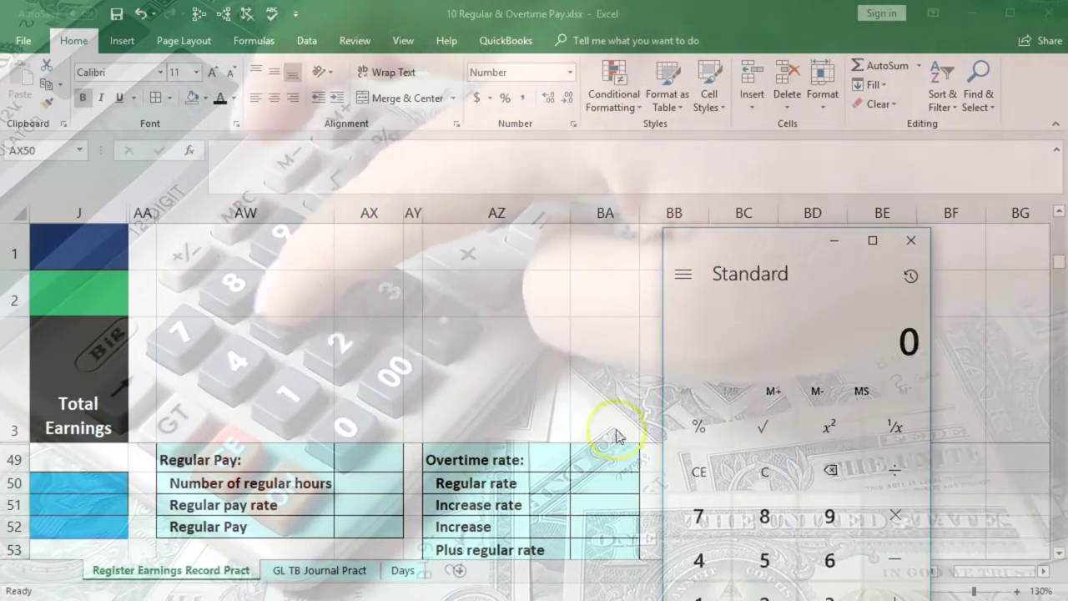
Step: Calculate 43 minus 40 for 3 overtime hours, close Calculator, and collapse the formula bar
{"action": "type", "text": "43"}
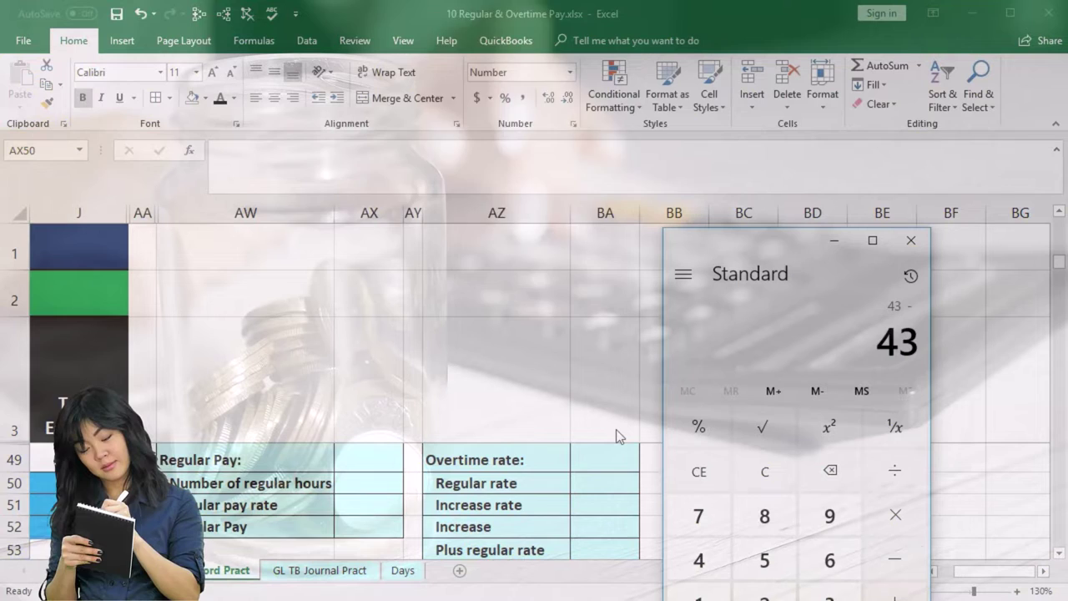
{"action": "type", "text": "40"}
{"action": "key", "text": "Return"}
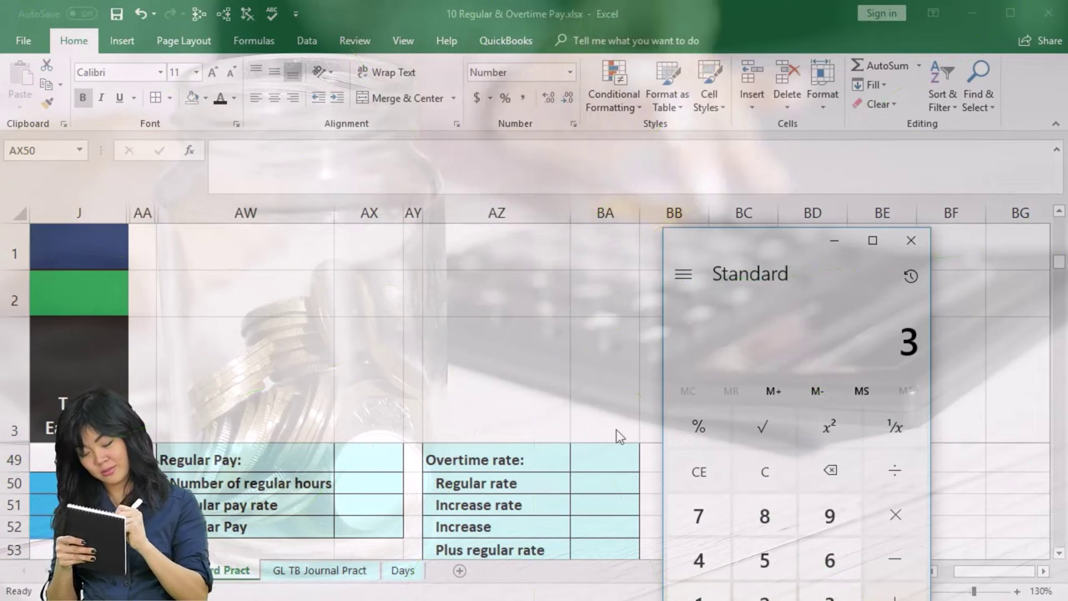
{"action": "left_click", "coordinate": [910, 242]}
{"action": "left_click", "coordinate": [1054, 152]}
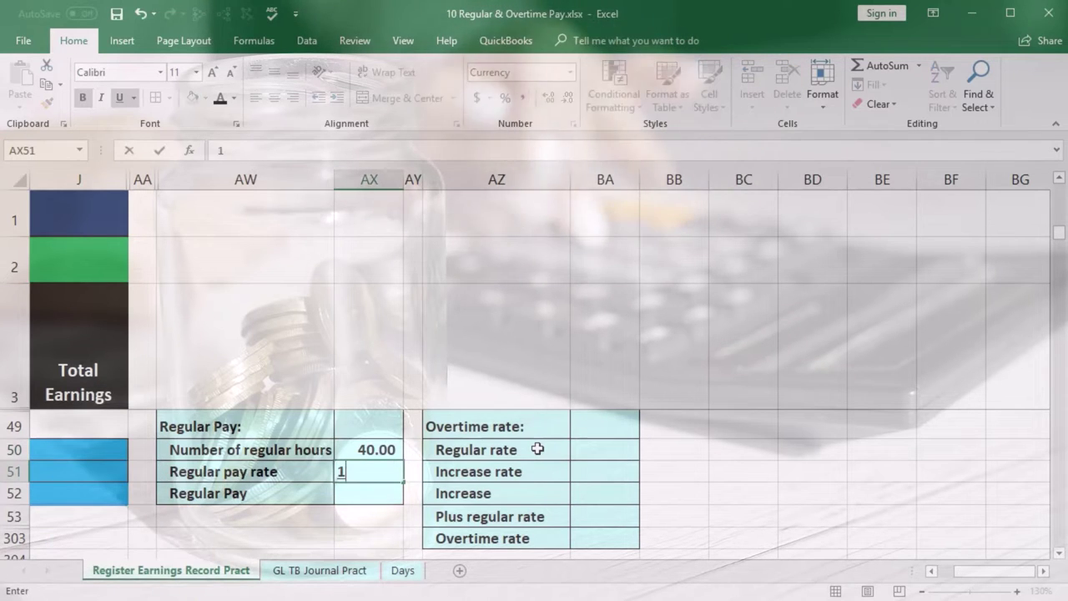
Step: Confirm the $17.00 pay rate and begin the regular pay formula in AX52
{"action": "key", "text": "Return"}
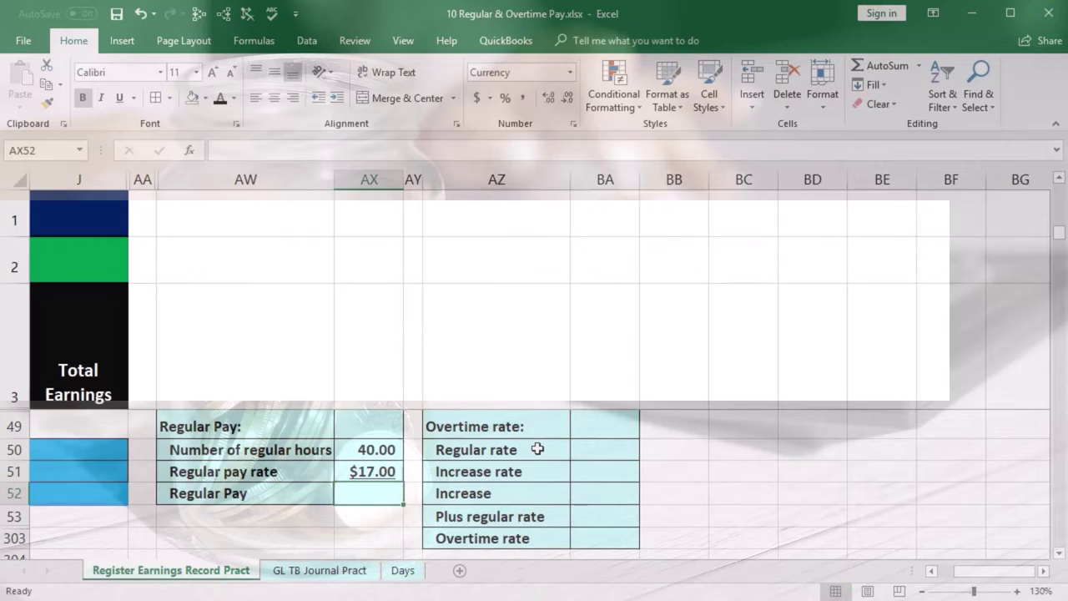
{"action": "type", "text": "="}
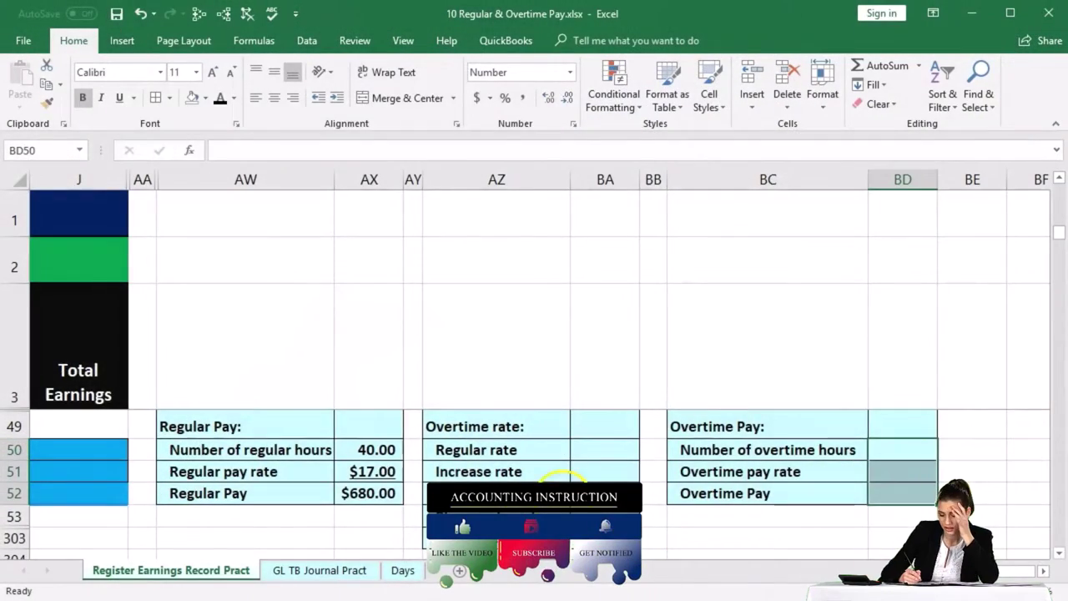
Step: Enter the $17.00 regular rate, 0.50 increase rate and =BA50*BA51 increase formula
{"action": "left_click", "coordinate": [589, 449]}
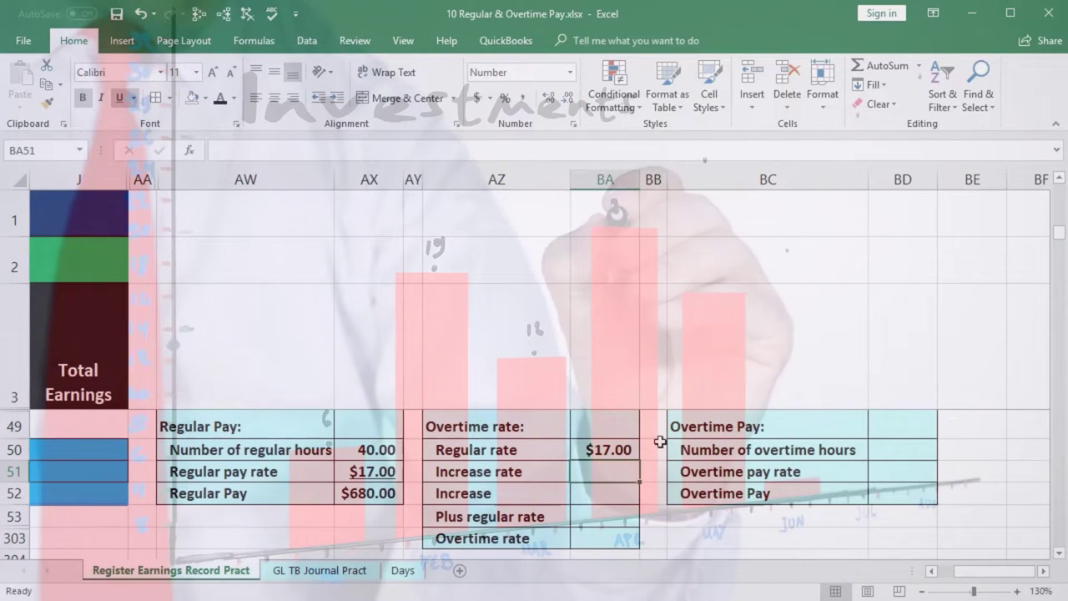
{"action": "type", "text": ".5"}
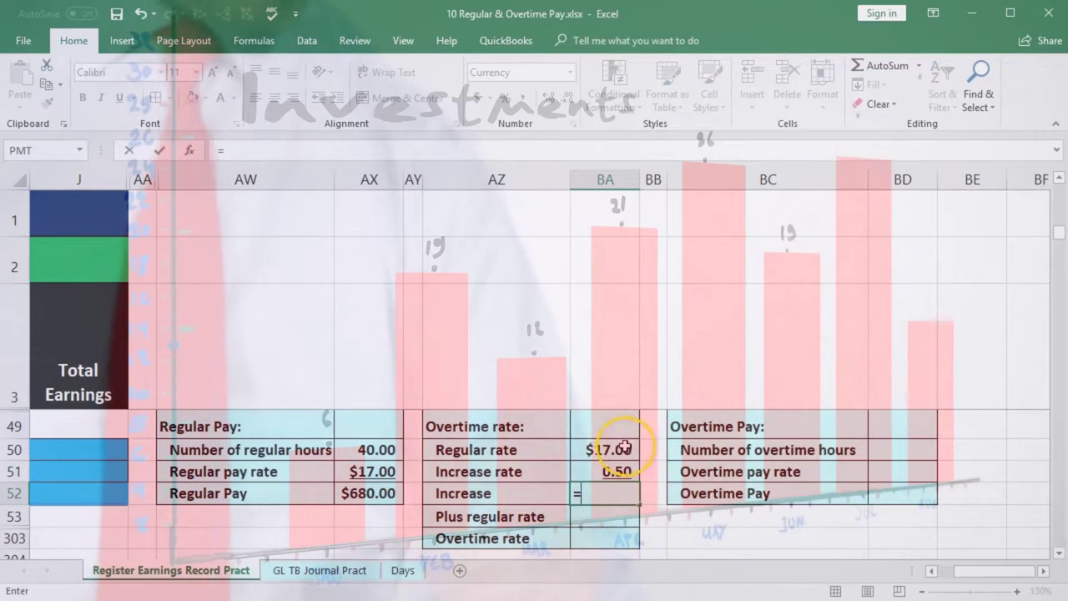
{"action": "left_click", "coordinate": [624, 444]}
{"action": "left_click", "coordinate": [624, 463]}
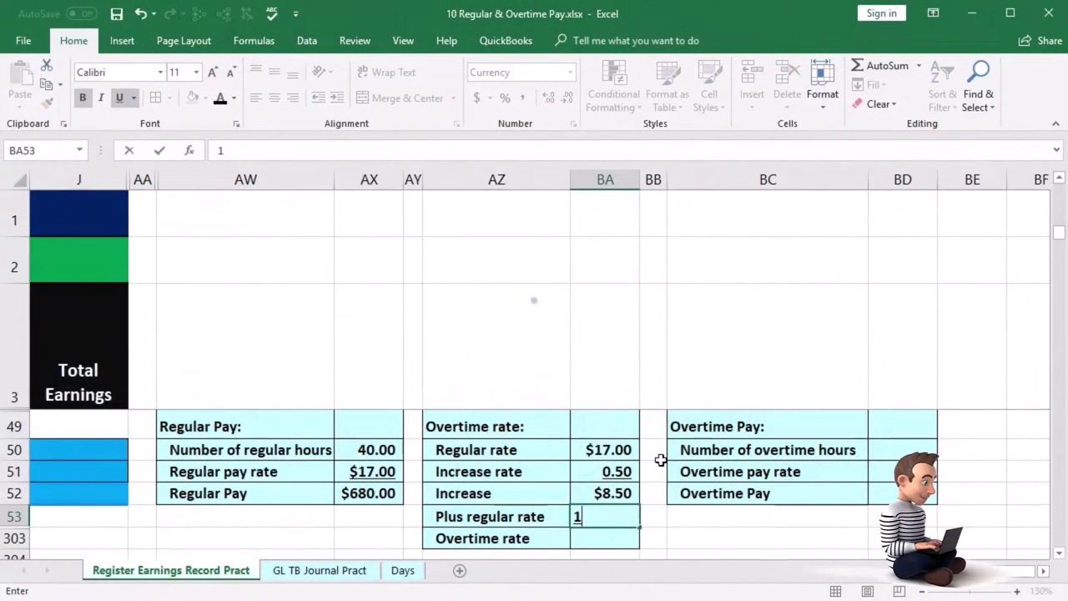
Step: Enter 17 as the plus regular rate and =BA52+BA53 for a $25.50 overtime rate
{"action": "type", "text": "17"}
{"action": "key", "text": "Return"}
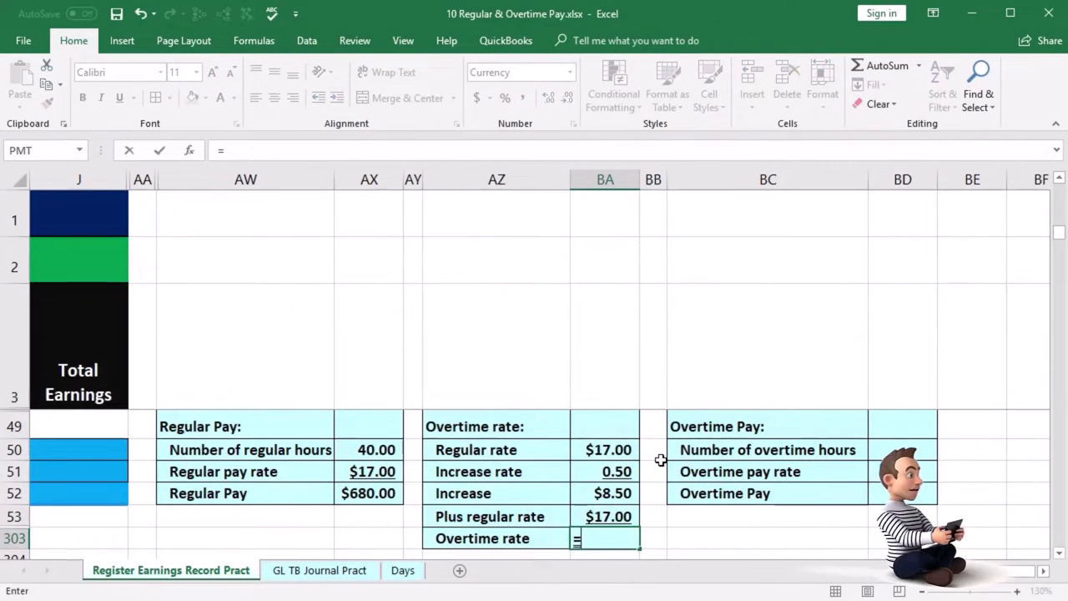
{"action": "type", "text": "+"}
{"action": "left_click", "coordinate": [622, 509]}
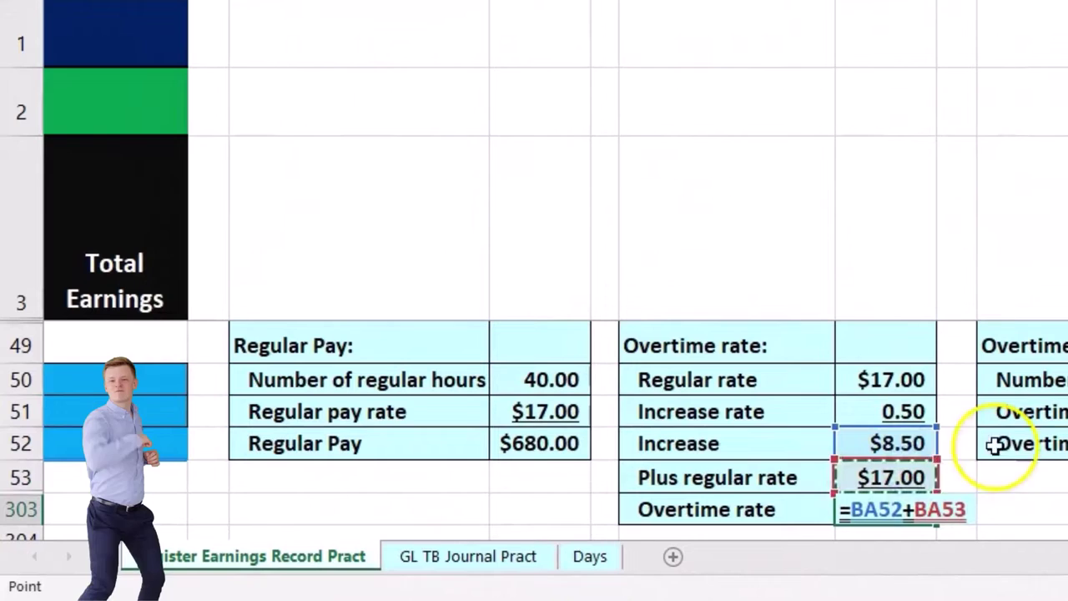
{"action": "key", "text": "Return"}
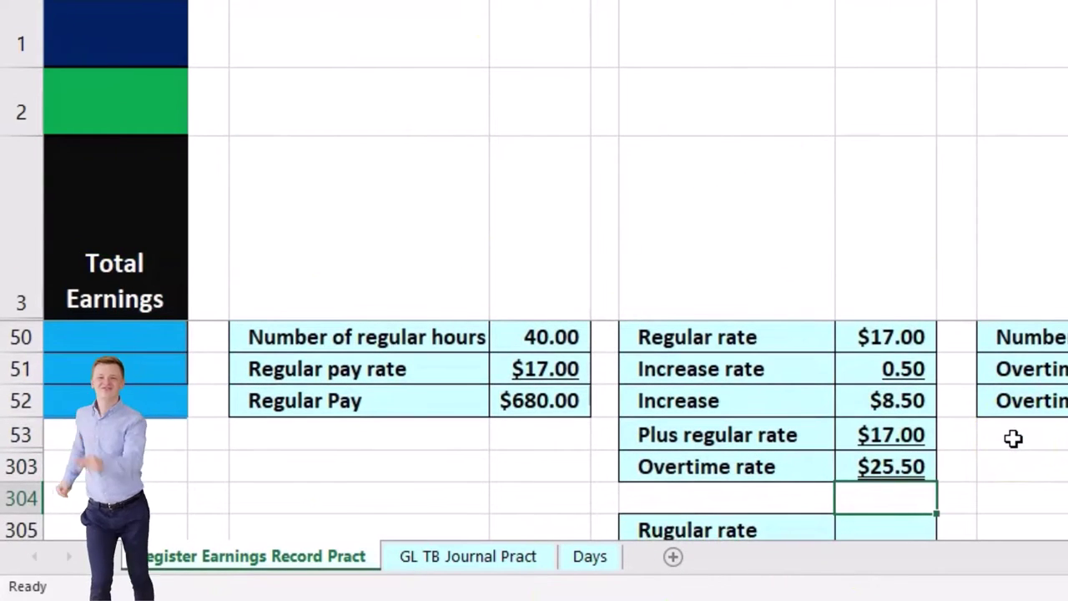
Step: Check the formula behind the $8.50 increase in the Overtime rate block
{"action": "scroll", "coordinate": [1012, 438], "scroll_direction": "up", "scroll_amount": 1}
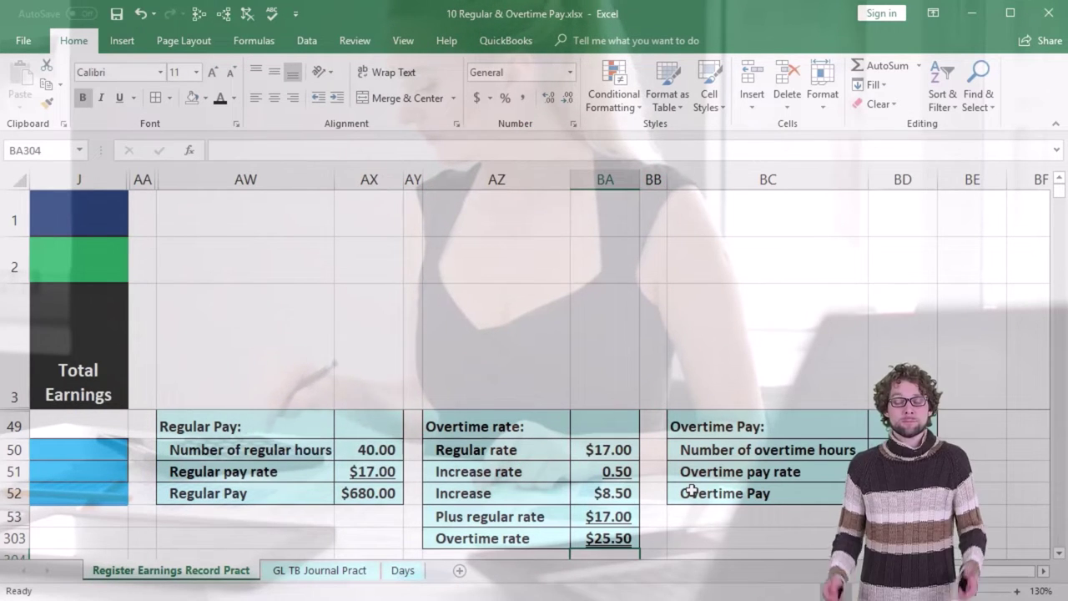
{"action": "left_click", "coordinate": [625, 494]}
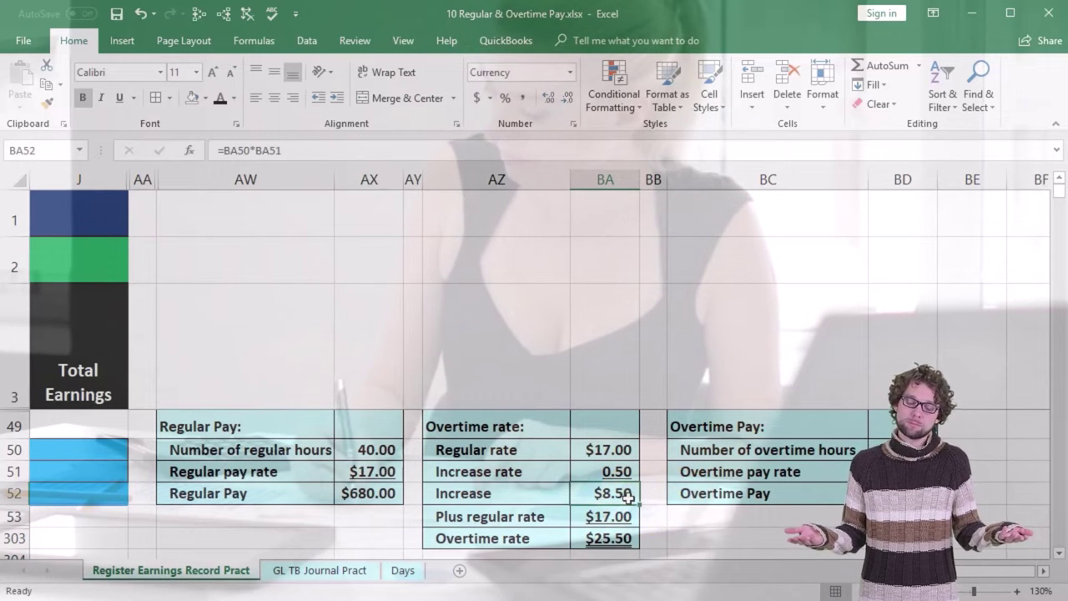
{"action": "scroll", "coordinate": [627, 497], "scroll_direction": "down", "scroll_amount": 2}
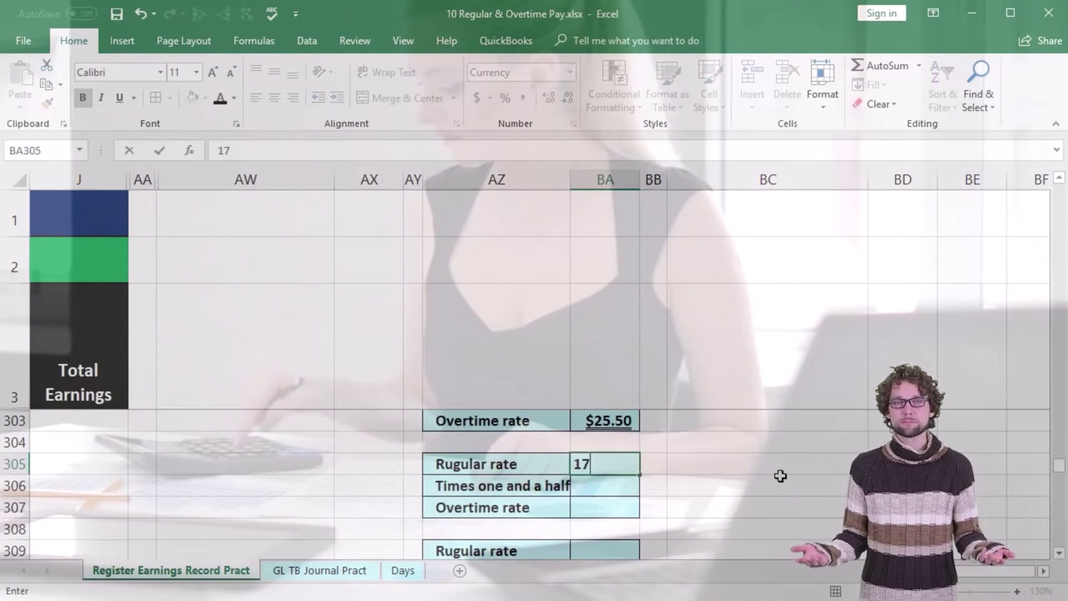
Step: In the second block, multiply the $17.00 regular rate by 1.50 for a $25.50 overtime rate
{"action": "type", "text": "1.5"}
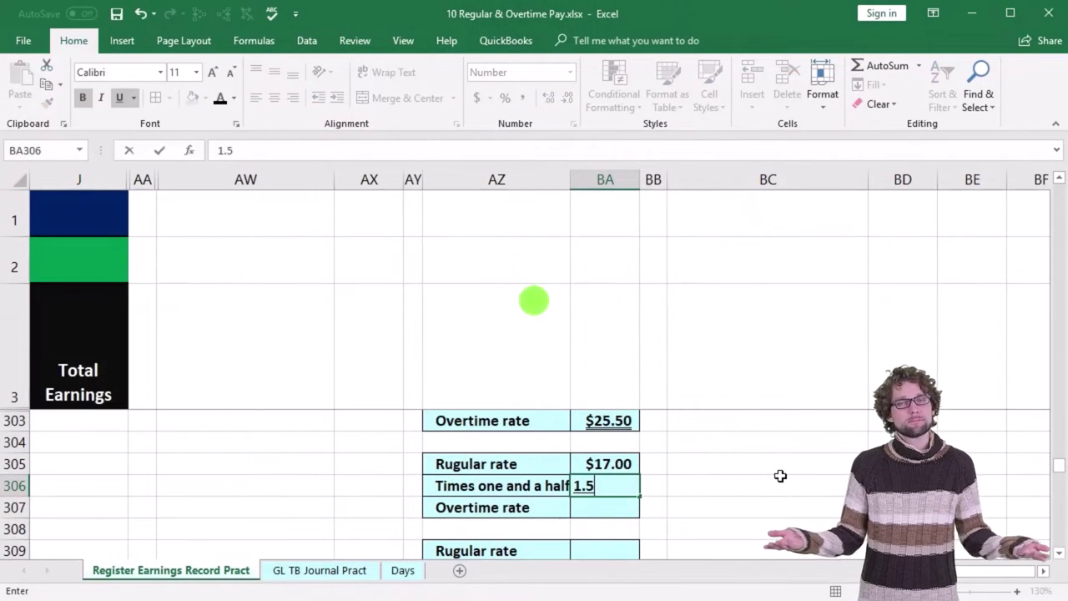
{"action": "key", "text": "Return"}
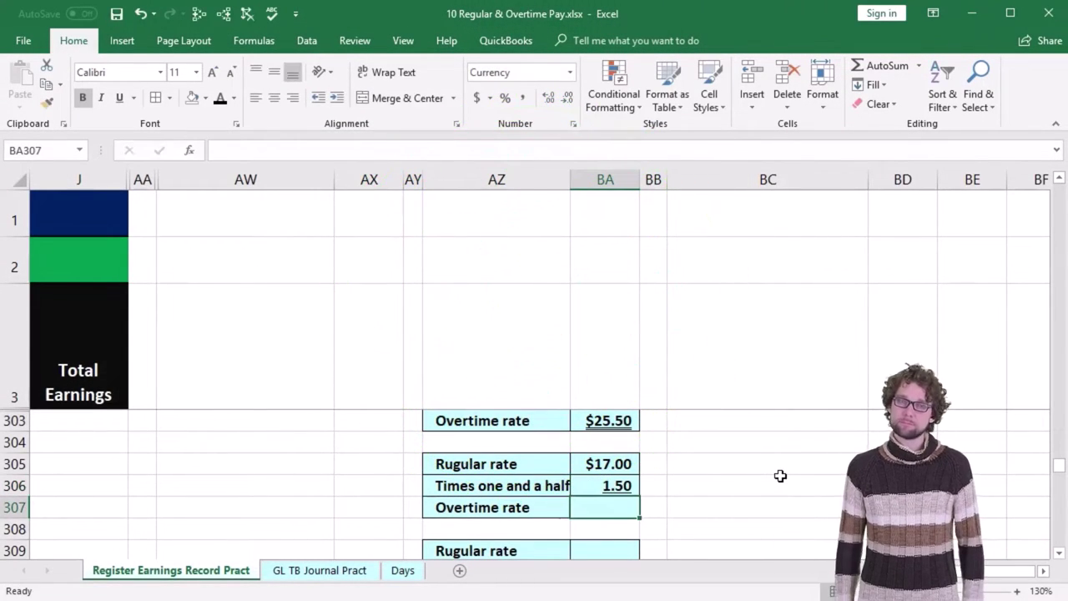
{"action": "type", "text": "="}
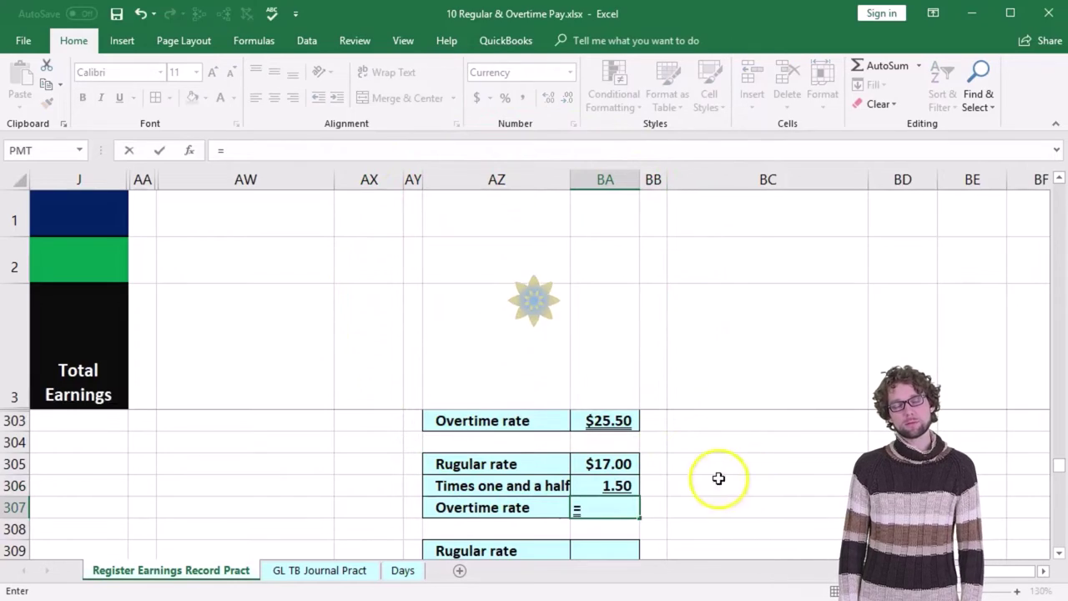
{"action": "left_click", "coordinate": [622, 464]}
{"action": "type", "text": "*"}
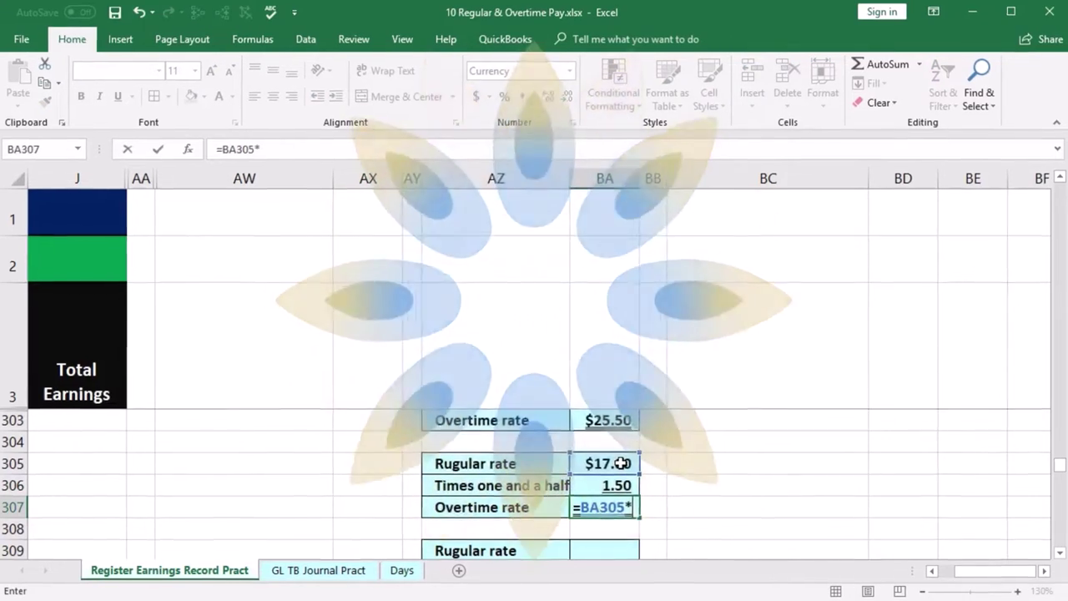
{"action": "left_click", "coordinate": [616, 485]}
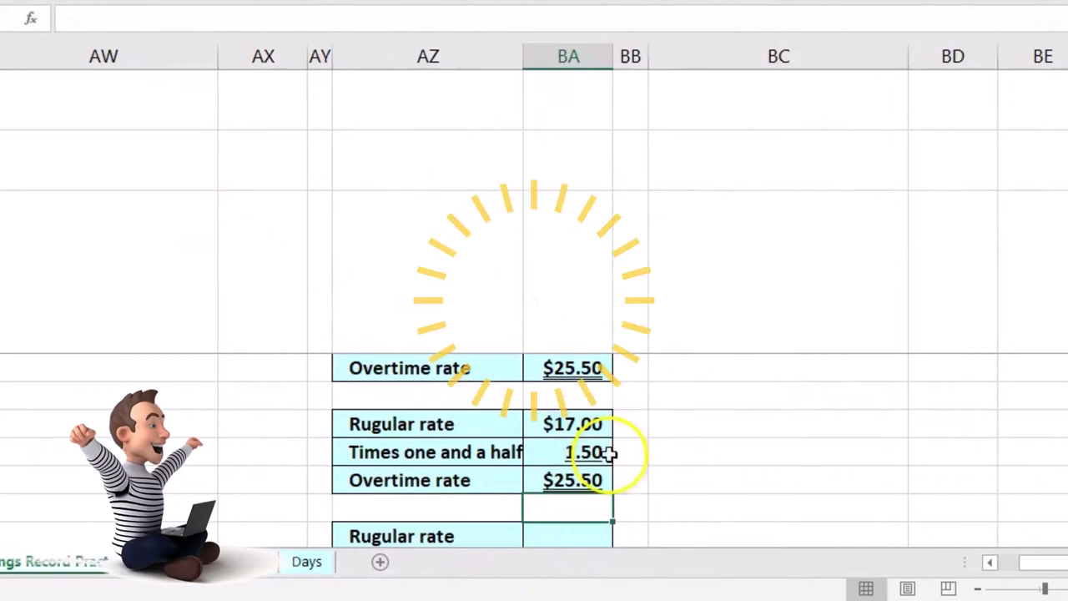
{"action": "key", "text": "Down"}
{"action": "key", "text": "Down"}
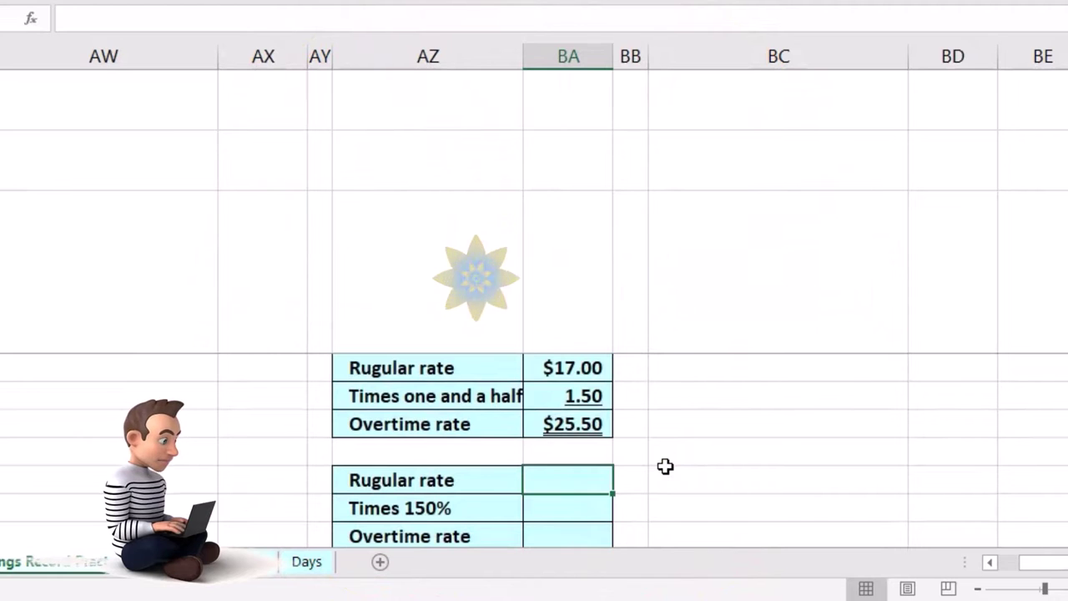
Step: Build a third Overtime rate block: $17.00 times 150% giving $25.50
{"action": "type", "text": "17"}
{"action": "key", "text": "Return"}
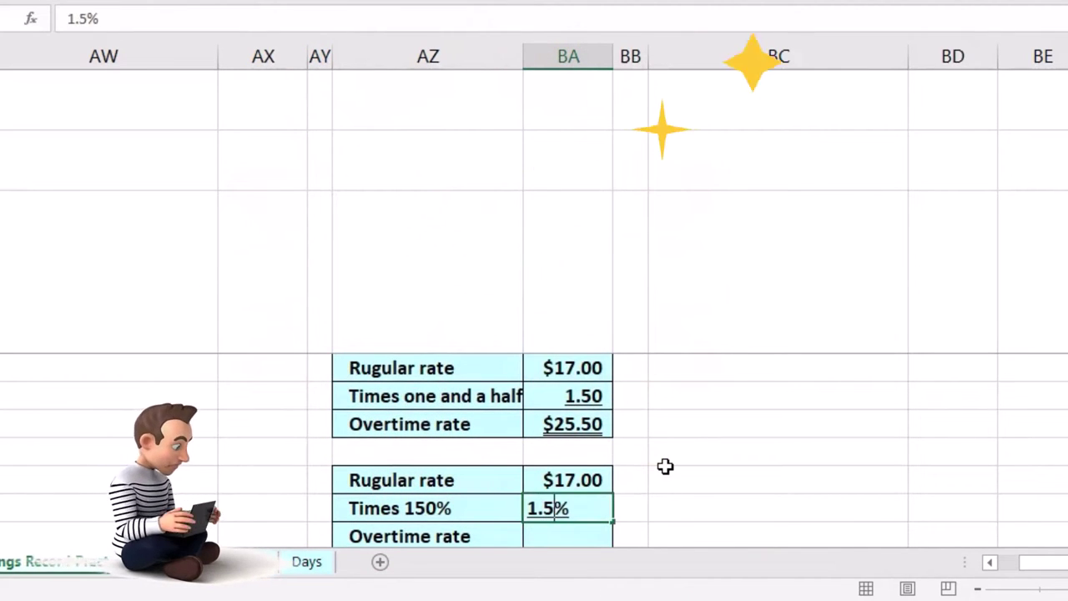
{"action": "type", "text": "1.5%"}
{"action": "key", "text": "Return"}
{"action": "key", "text": "Up"}
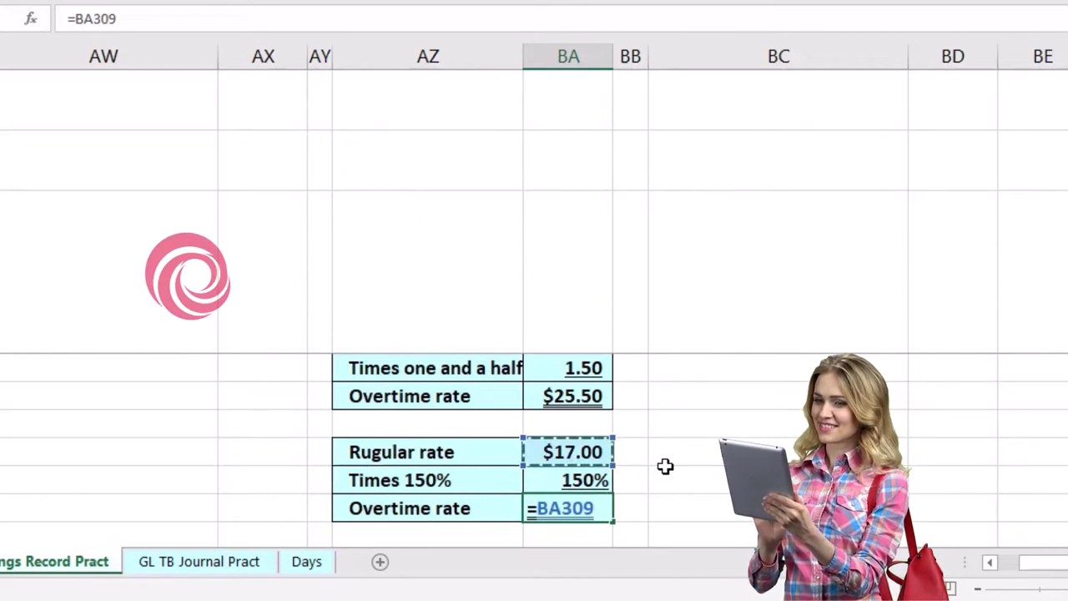
{"action": "type", "text": "*"}
{"action": "left_click", "coordinate": [599, 480]}
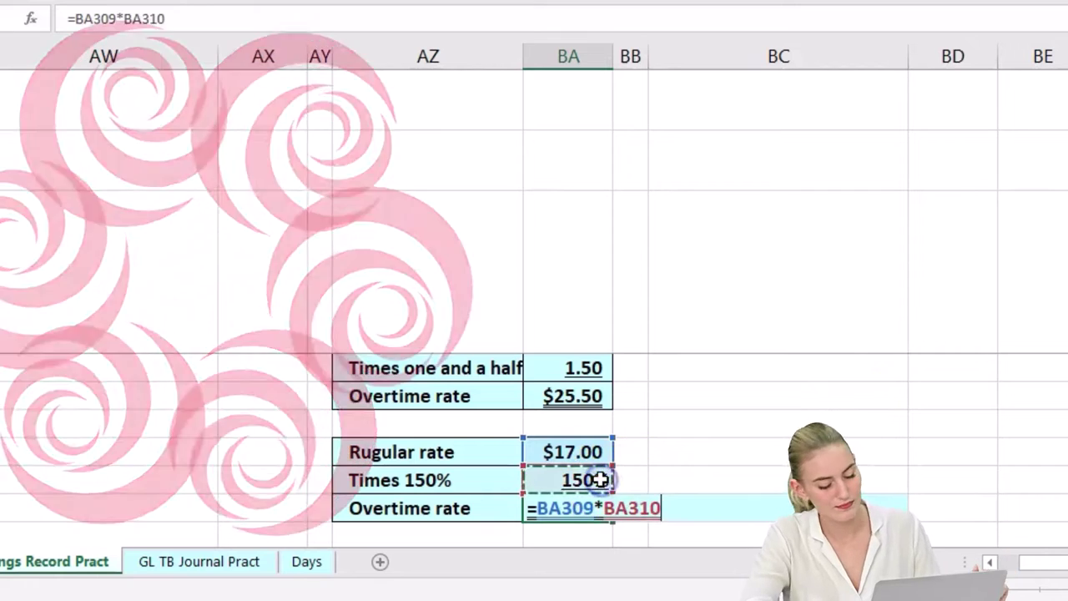
{"action": "key", "text": "Return"}
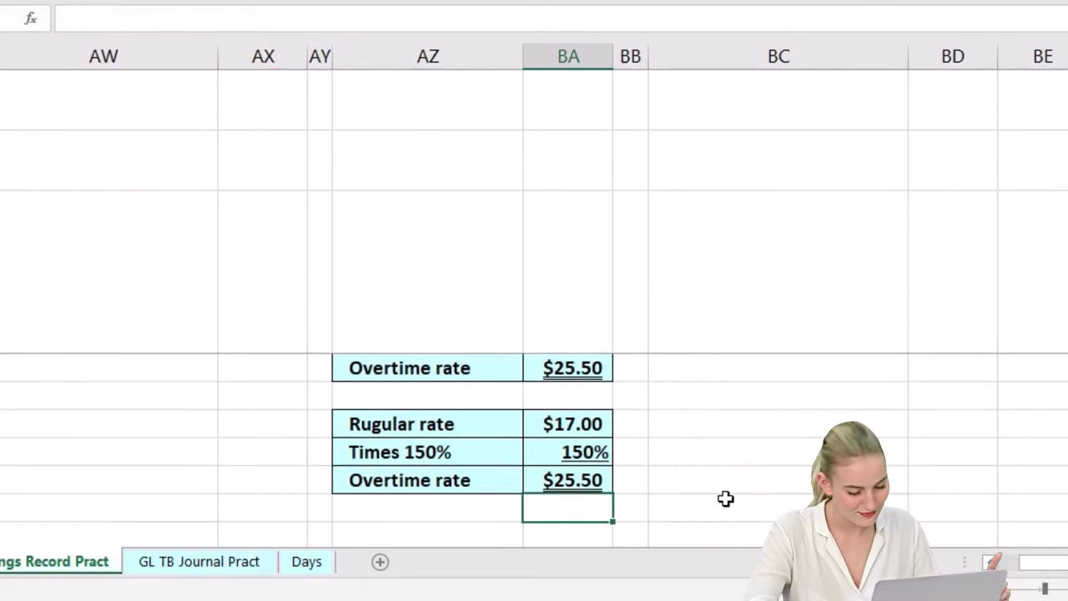
{"action": "scroll", "coordinate": [725, 498], "scroll_direction": "up", "scroll_amount": 3}
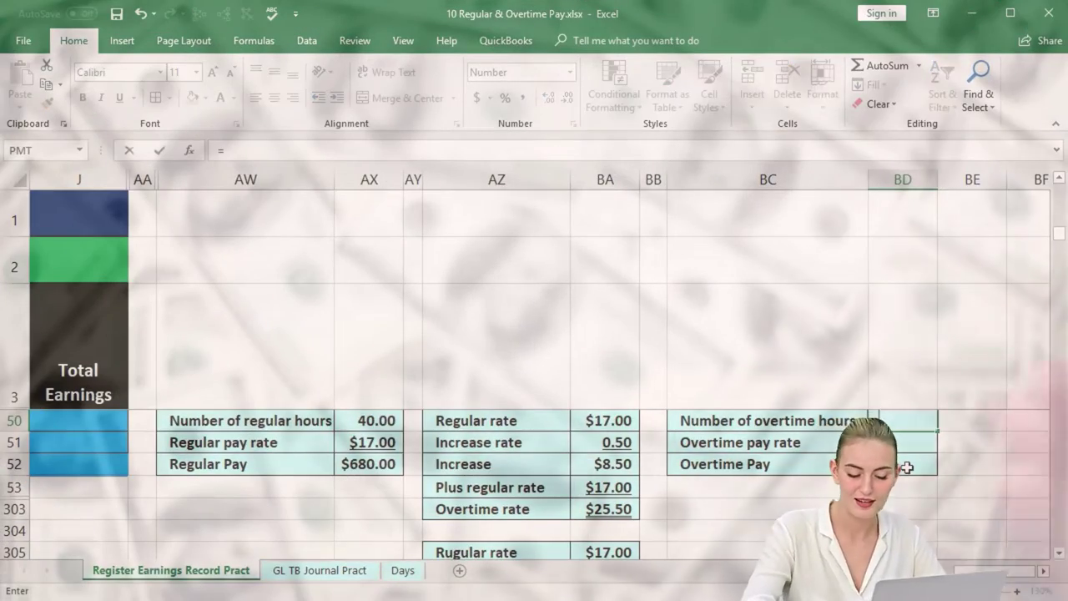
Step: Enter =43-40 overtime hours, a 25.5 rate, and =BD50*BD51 for $76.50 overtime pay
{"action": "type", "text": "=4"}
{"action": "type", "text": "3"}
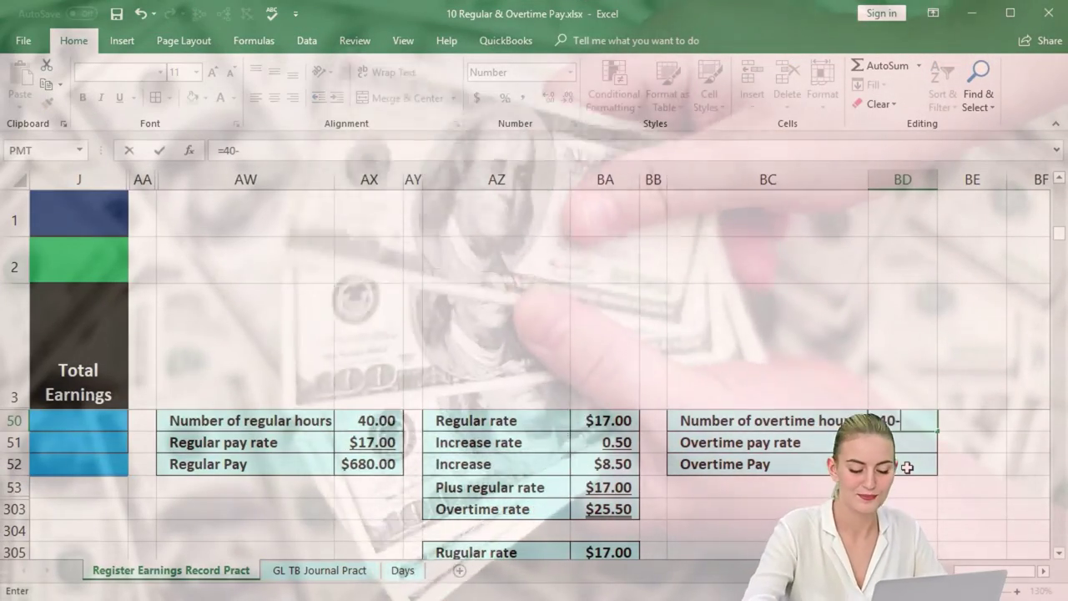
{"action": "type", "text": "-40"}
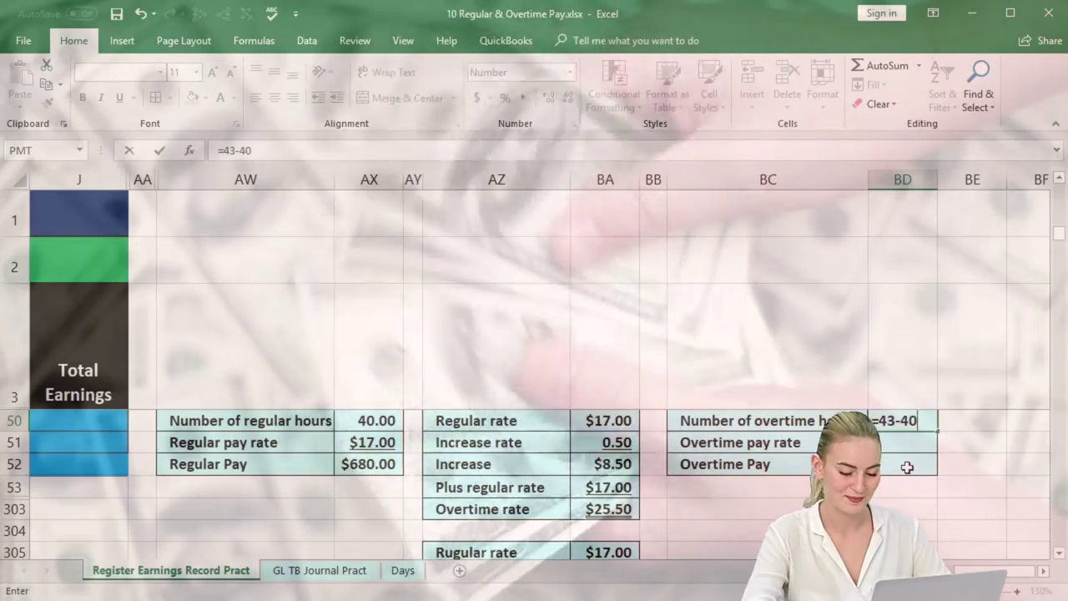
{"action": "key", "text": "Return"}
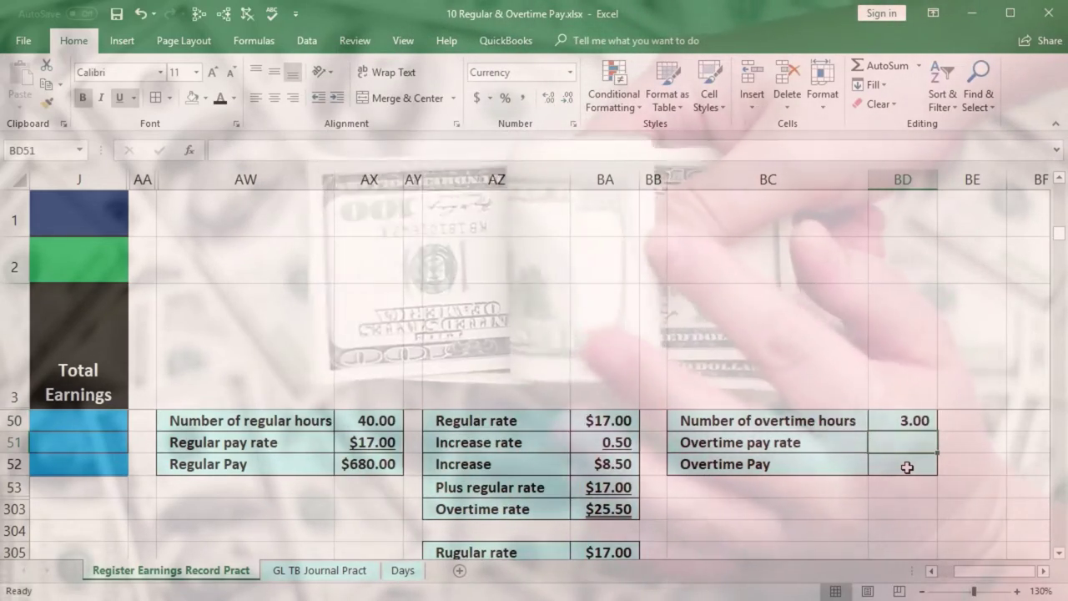
{"action": "type", "text": "25.5"}
{"action": "key", "text": "Return"}
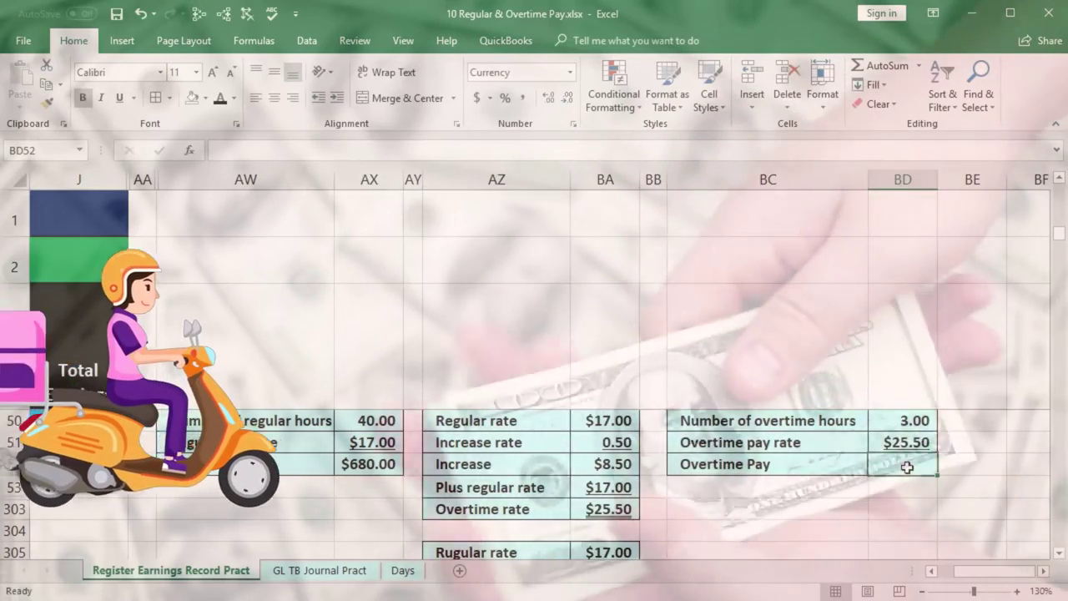
{"action": "type", "text": "="}
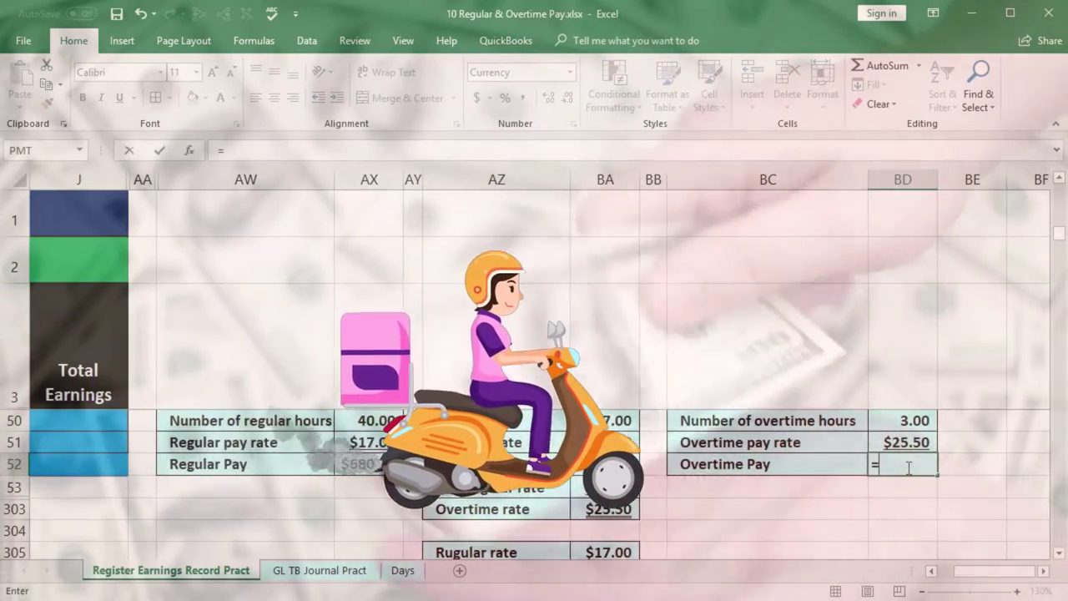
{"action": "left_click", "coordinate": [900, 420]}
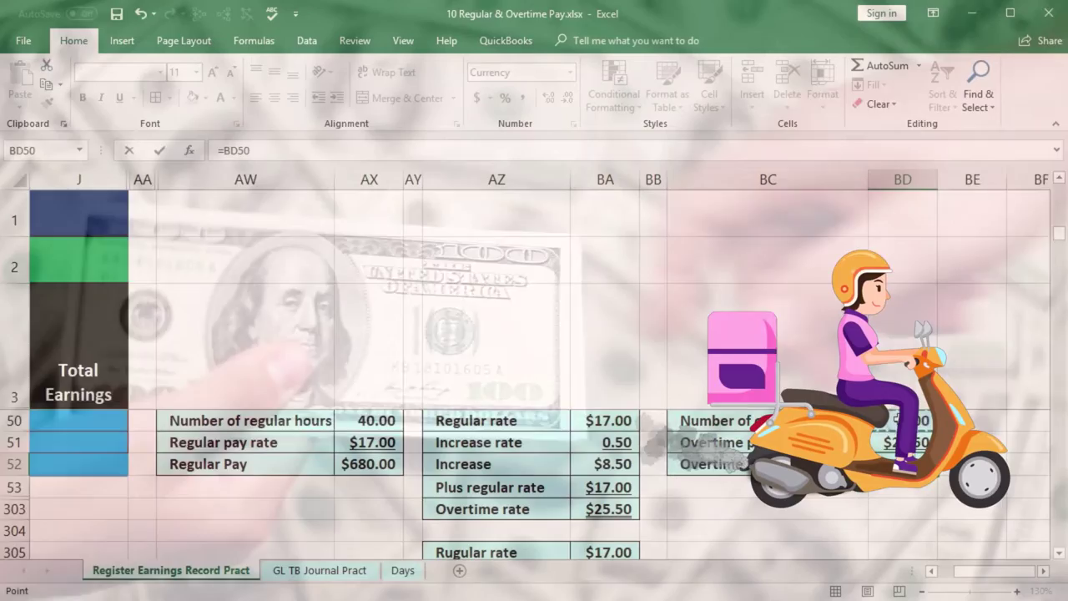
{"action": "type", "text": "*"}
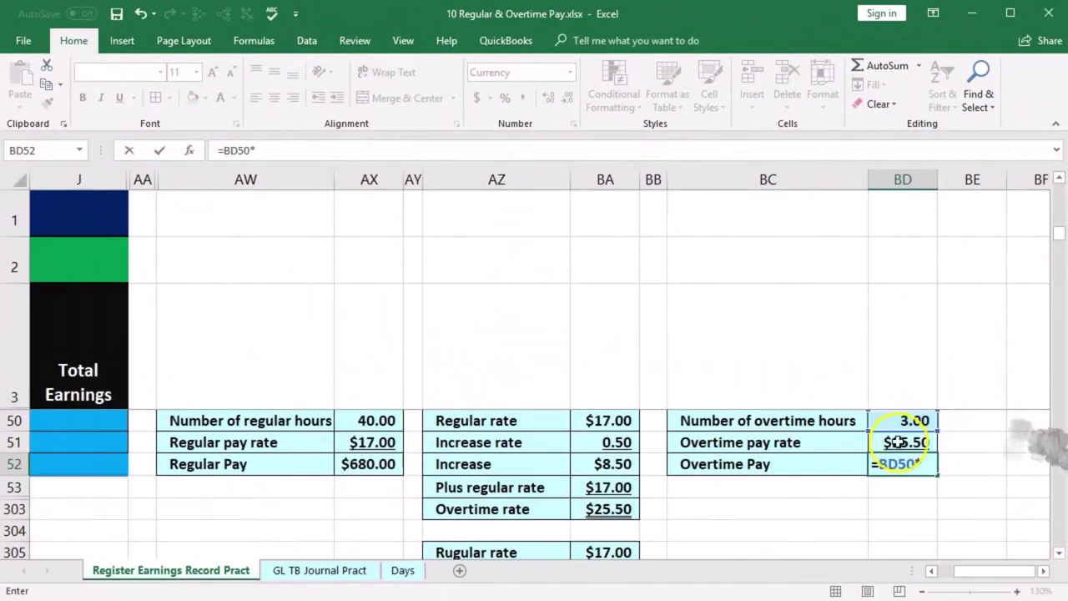
{"action": "key", "text": "Return"}
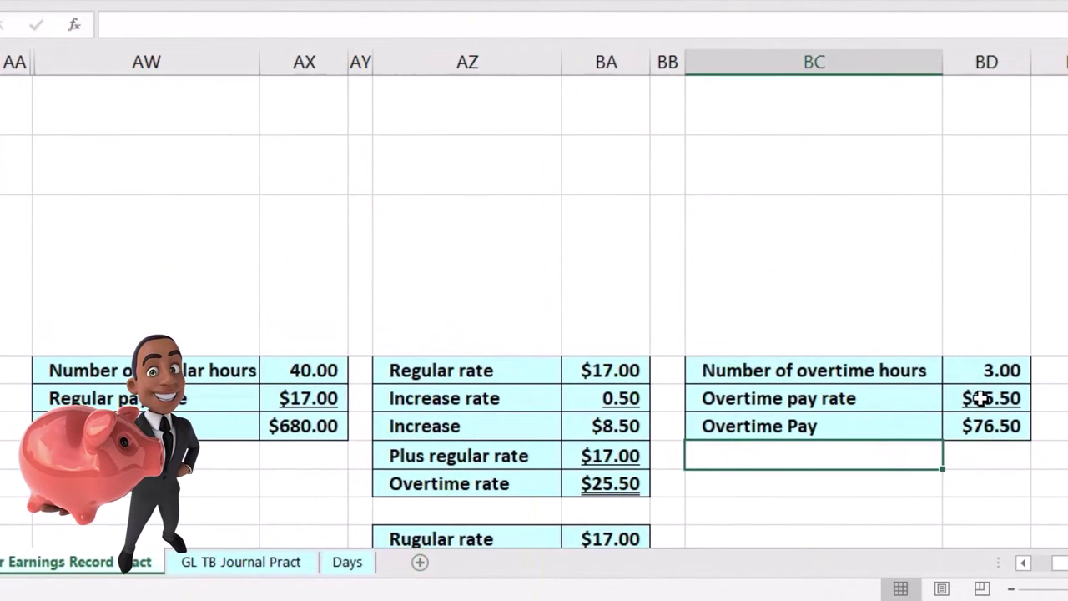
Step: Back in the register, enter =D50*E50 in F50 for $680.00 regular pay
{"action": "key", "text": "ctrl+Left"}
{"action": "key", "text": "Right"}
{"action": "key", "text": "Right"}
{"action": "key", "text": "Right"}
{"action": "key", "text": "Right"}
{"action": "key", "text": "Right"}
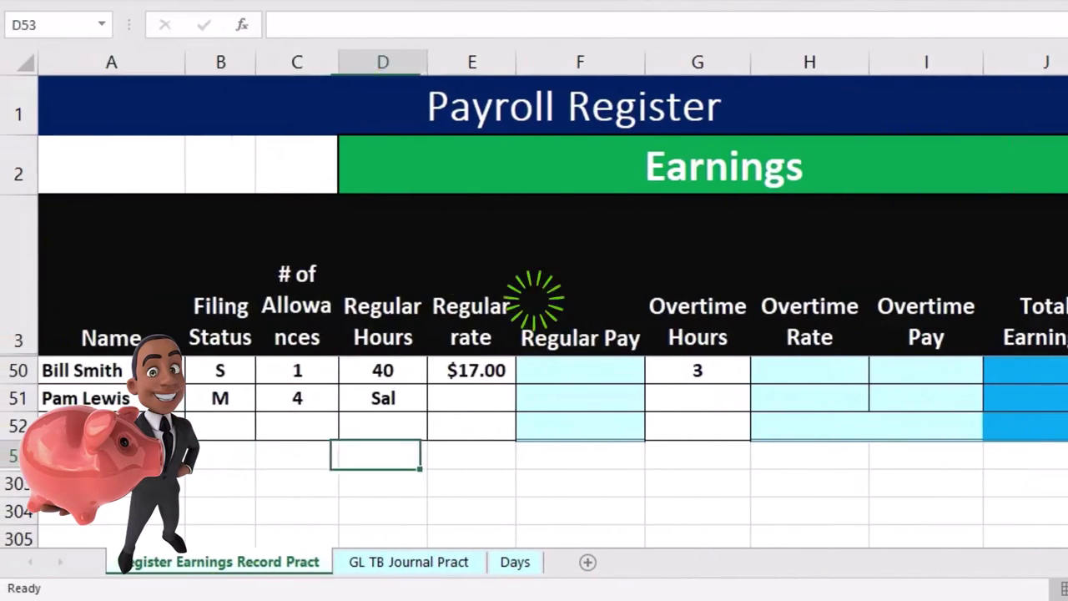
{"action": "left_click", "coordinate": [580, 370]}
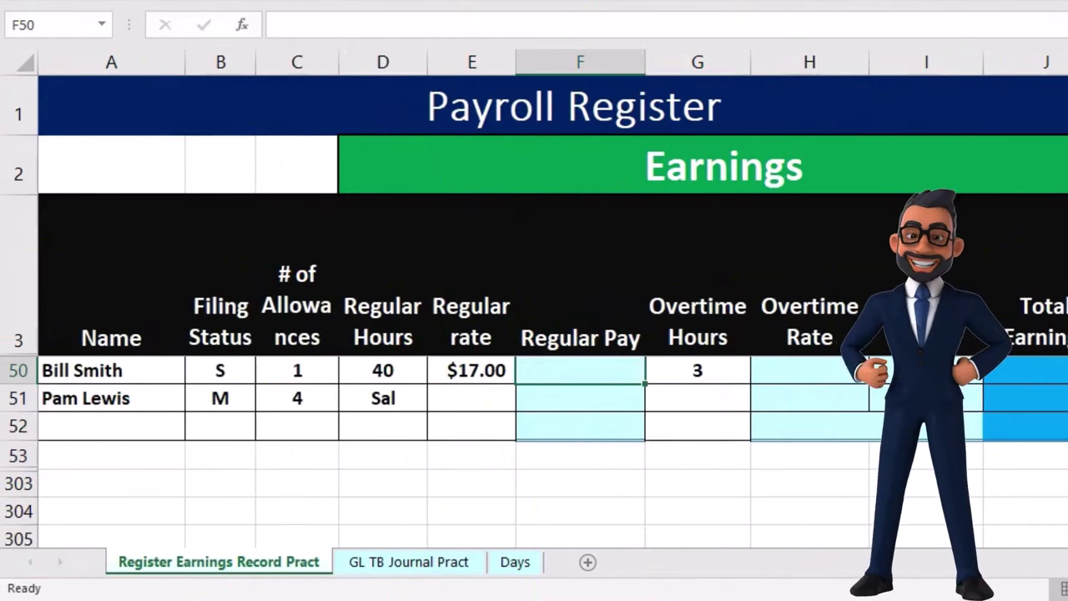
{"action": "type", "text": "="}
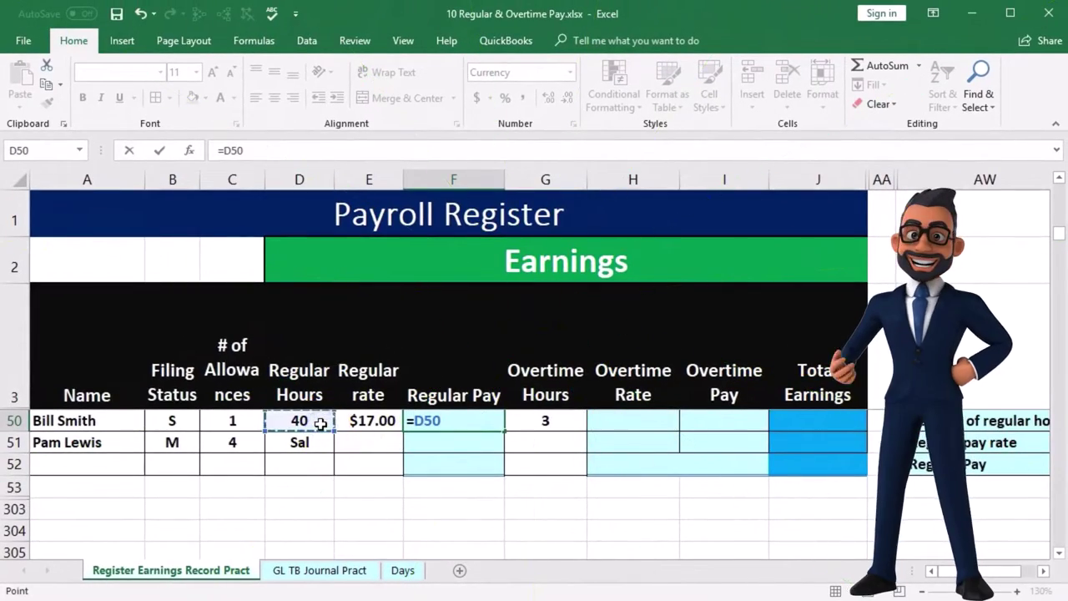
{"action": "left_click", "coordinate": [370, 421]}
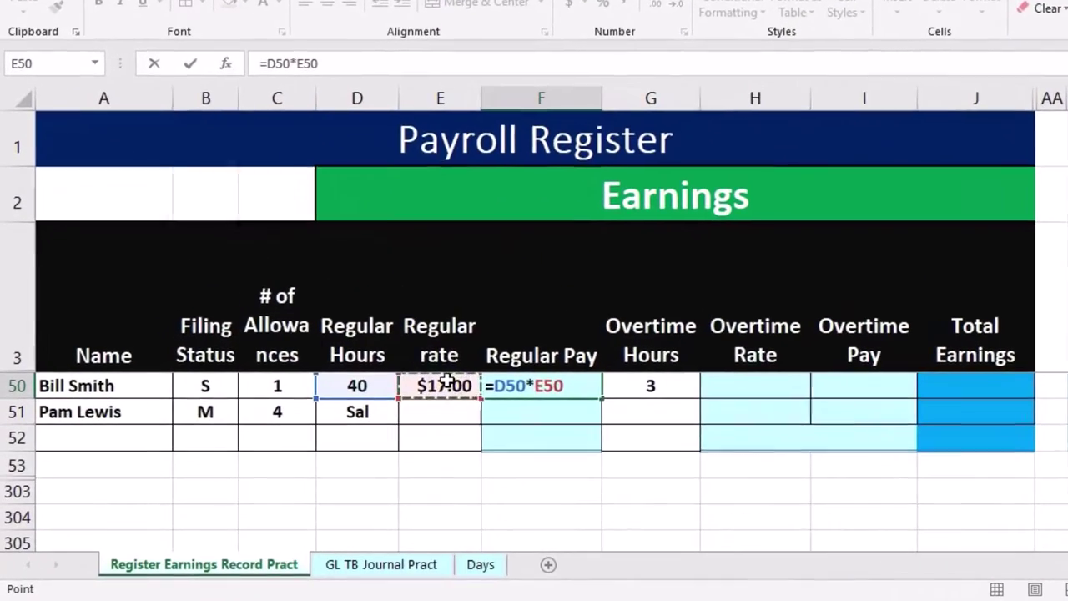
{"action": "key", "text": "Tab"}
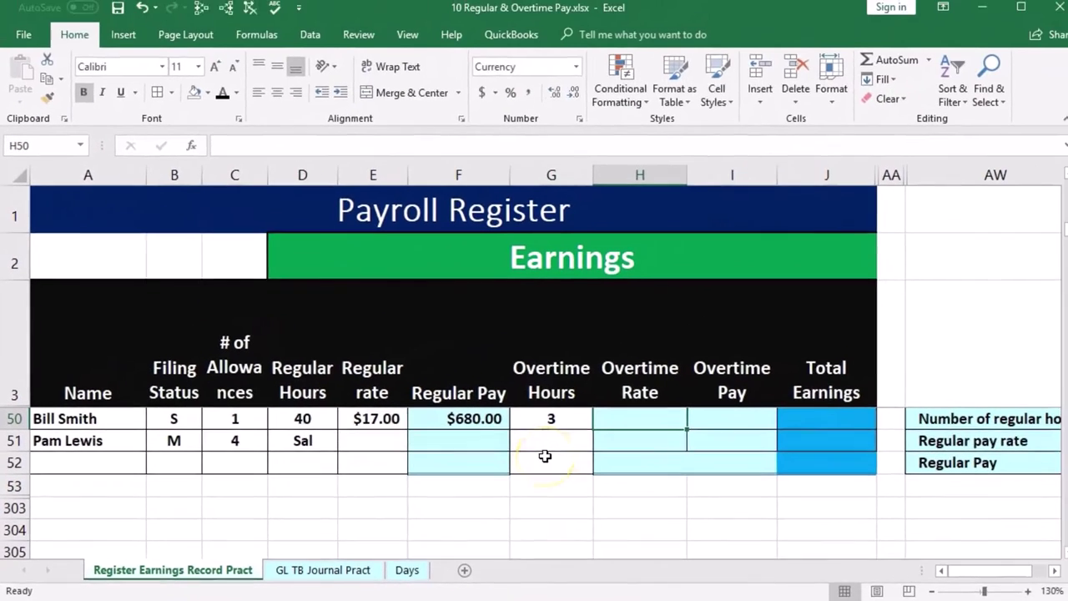
{"action": "type", "text": "="}
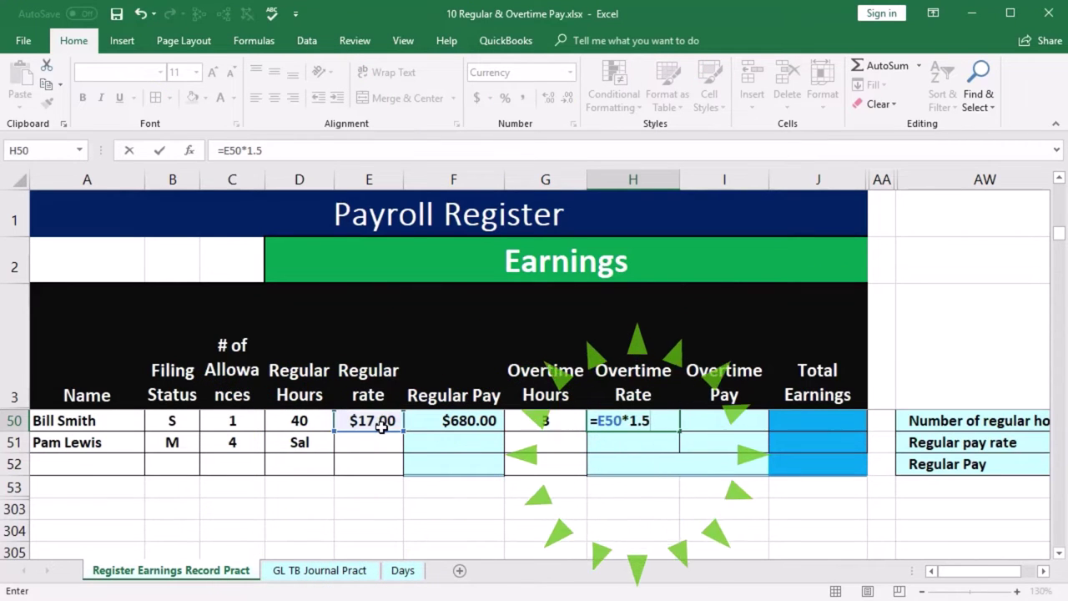
{"action": "type", "text": "E50*1.5"}
{"action": "key", "text": "Tab"}
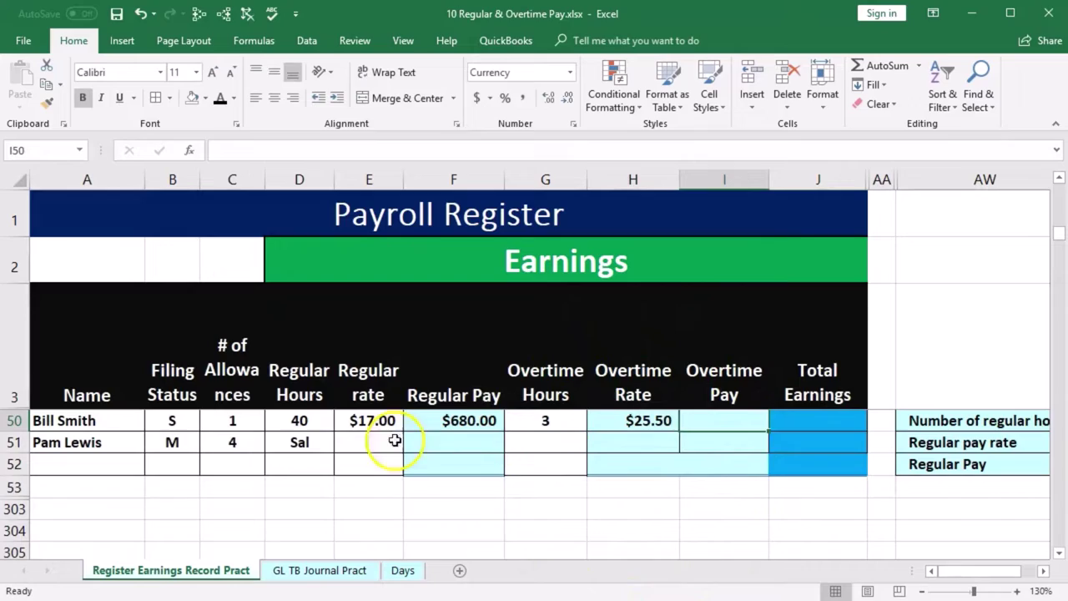
{"action": "type", "text": "="}
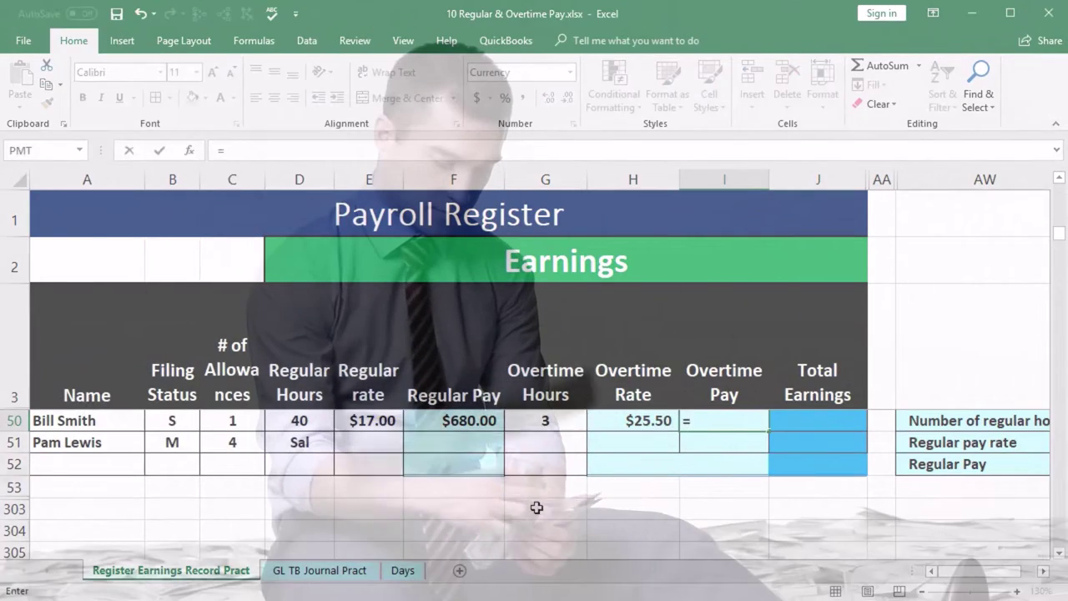
{"action": "key", "text": "Escape"}
Step: Enter =G50*H50 in I50 so Bill Smith's overtime pay shows $76.50
{"action": "type", "text": "="}
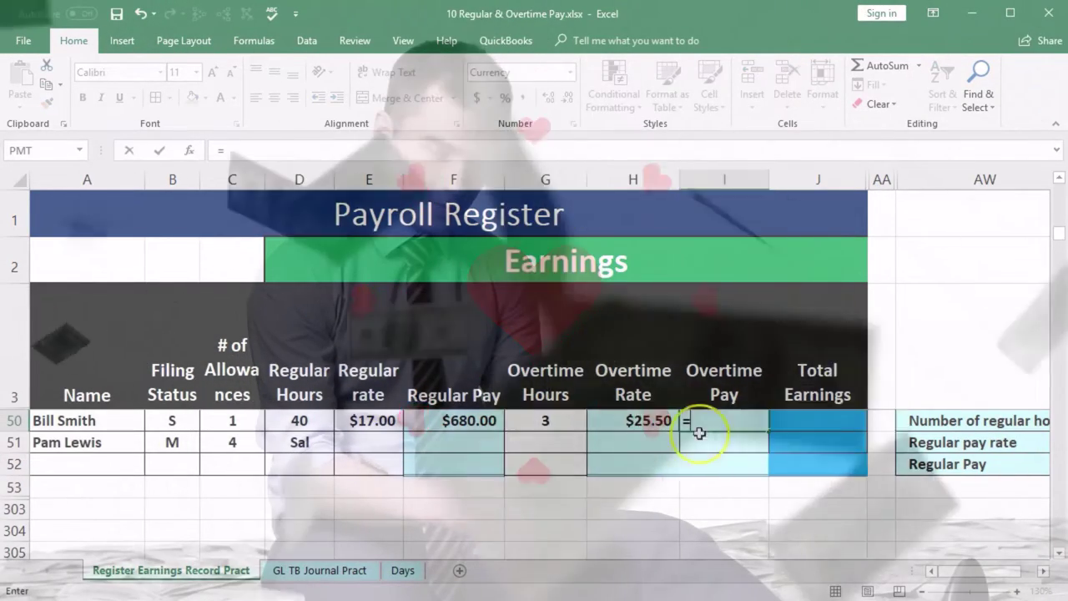
{"action": "left_click", "coordinate": [552, 424]}
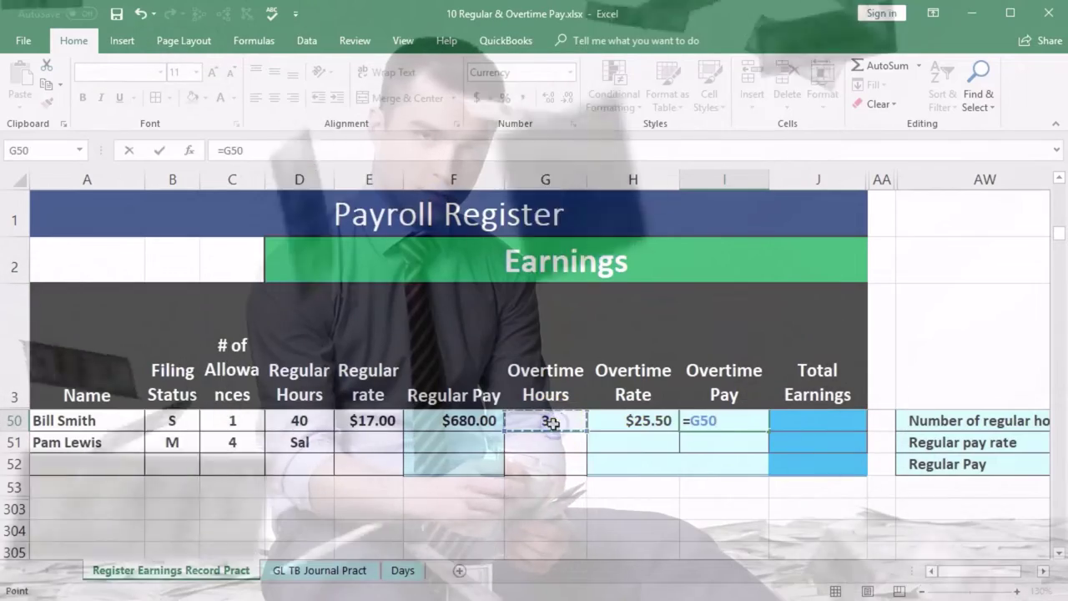
{"action": "type", "text": "*"}
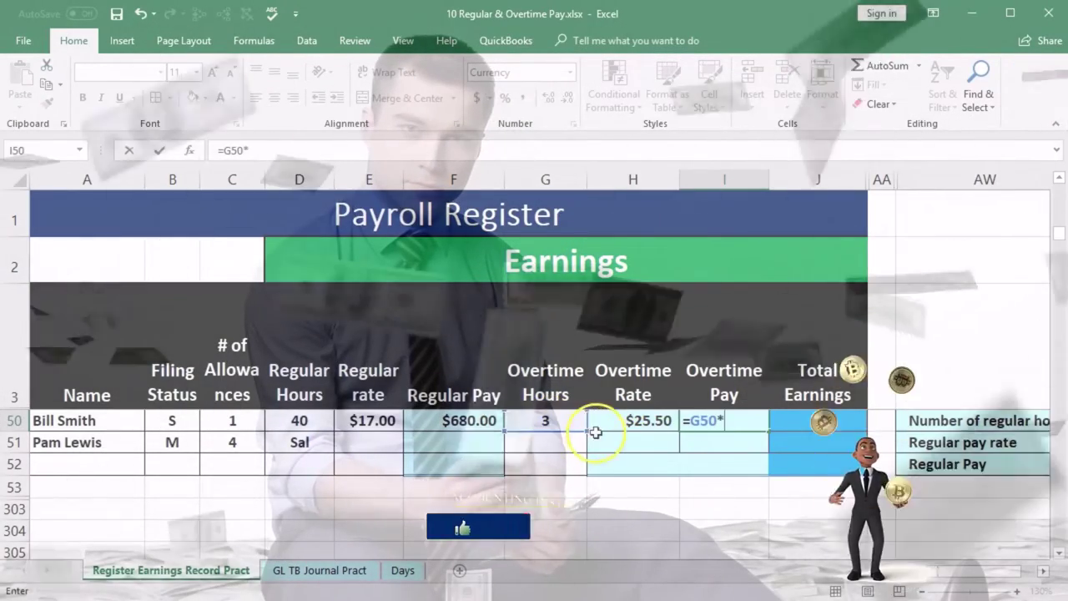
{"action": "left_click", "coordinate": [616, 424]}
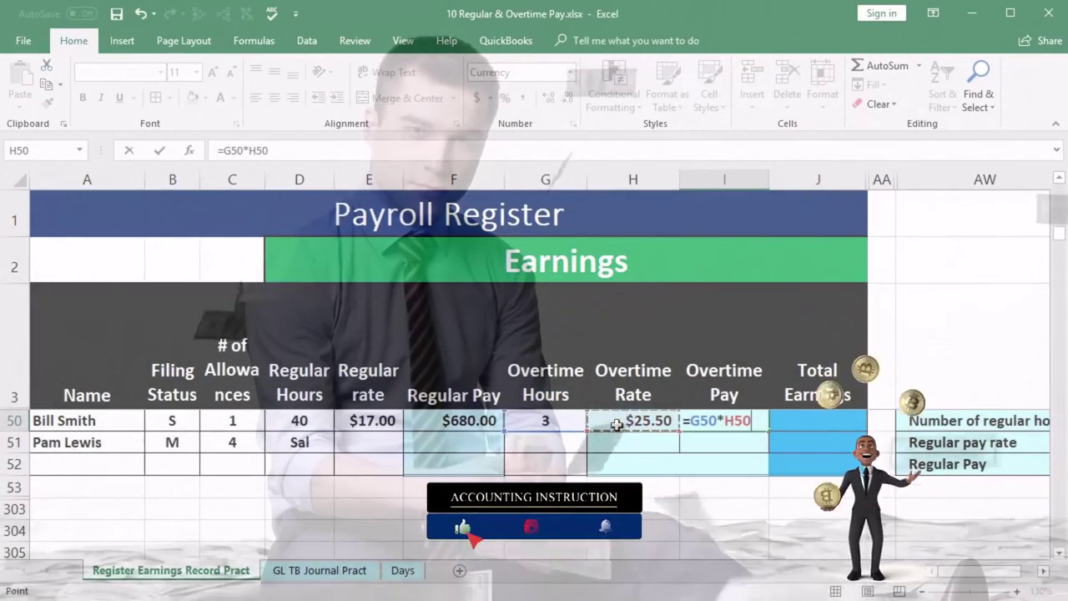
{"action": "key", "text": "Return"}
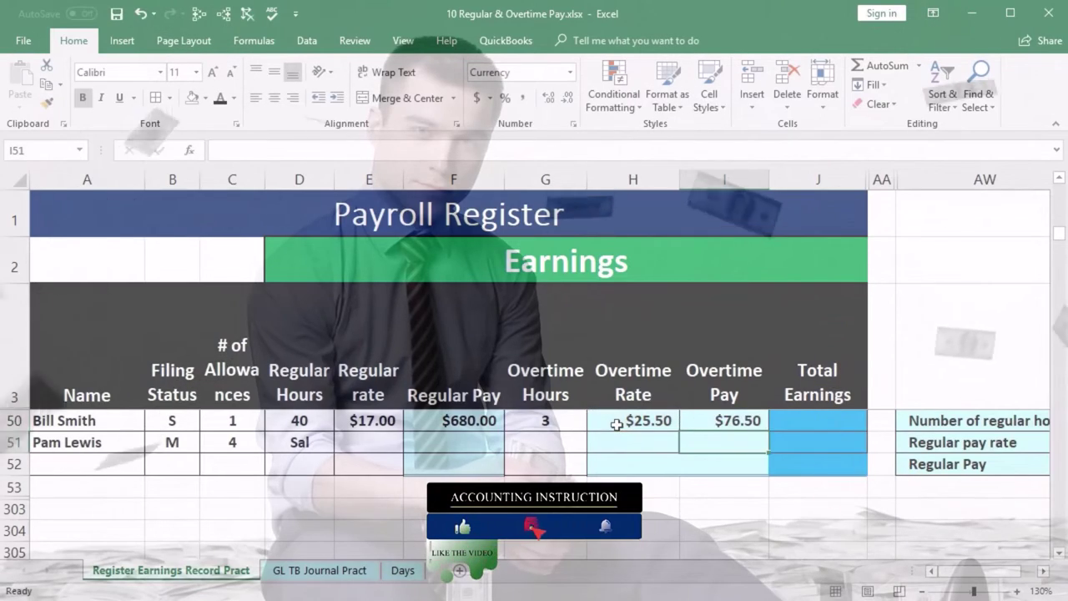
{"action": "left_click", "coordinate": [779, 428]}
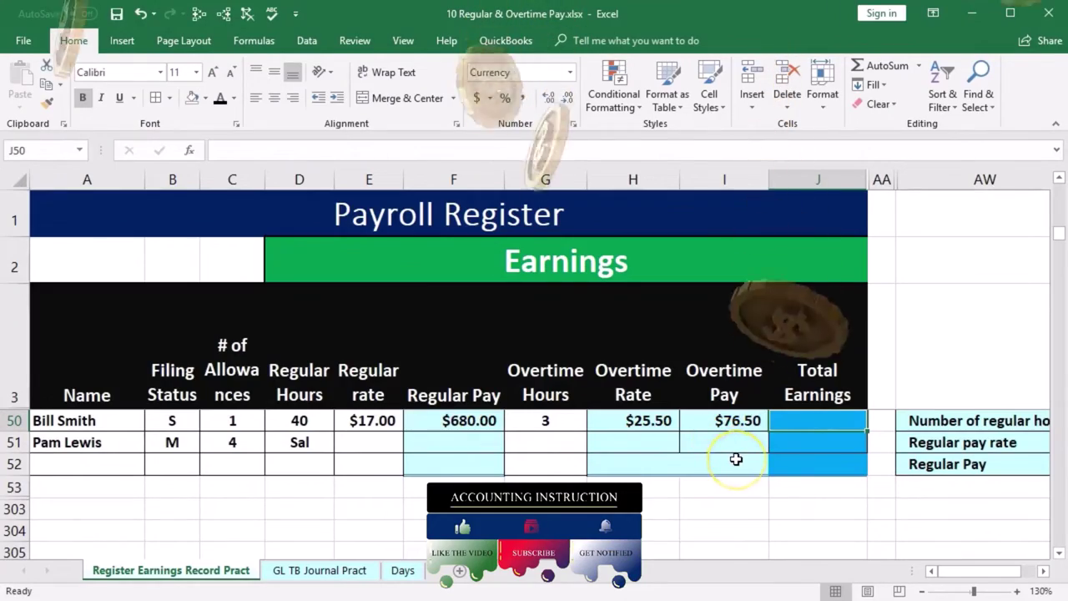
{"action": "type", "text": "="}
{"action": "left_click", "coordinate": [459, 422]}
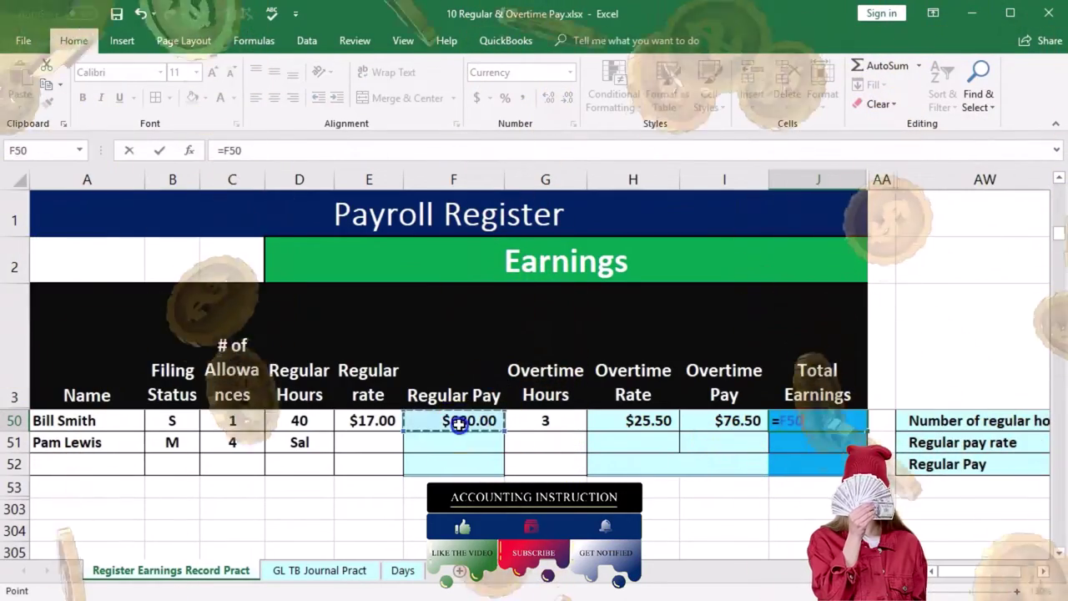
{"action": "type", "text": "+"}
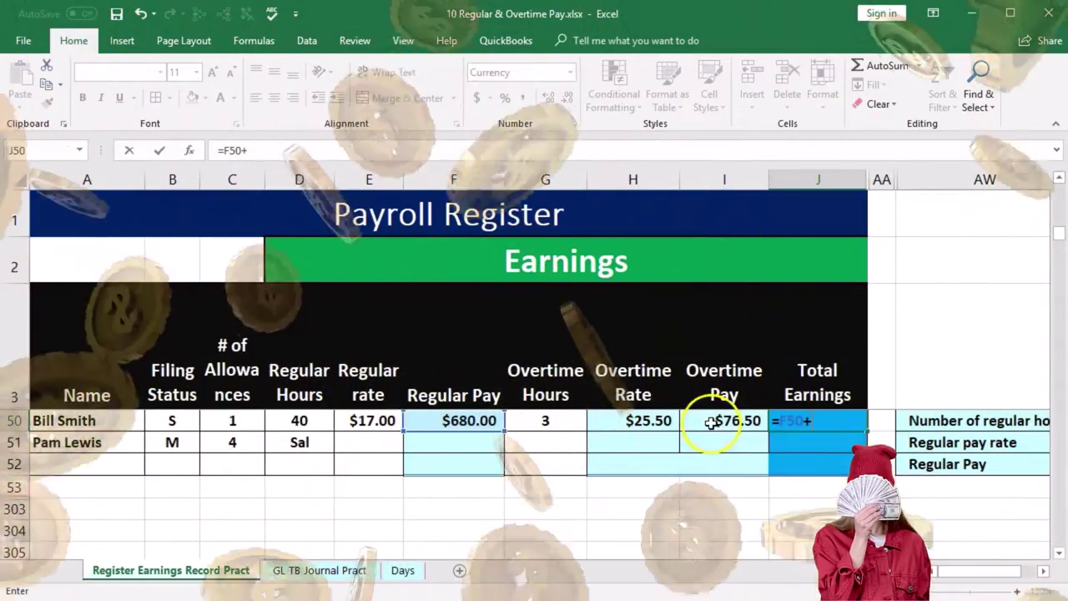
{"action": "left_click", "coordinate": [709, 422]}
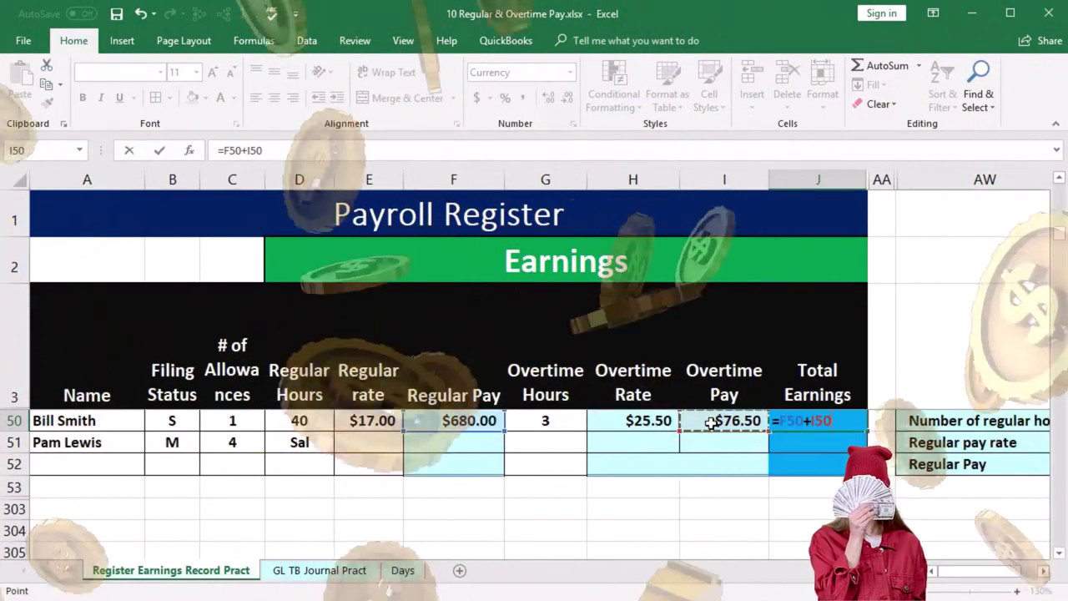
{"action": "key", "text": "Return"}
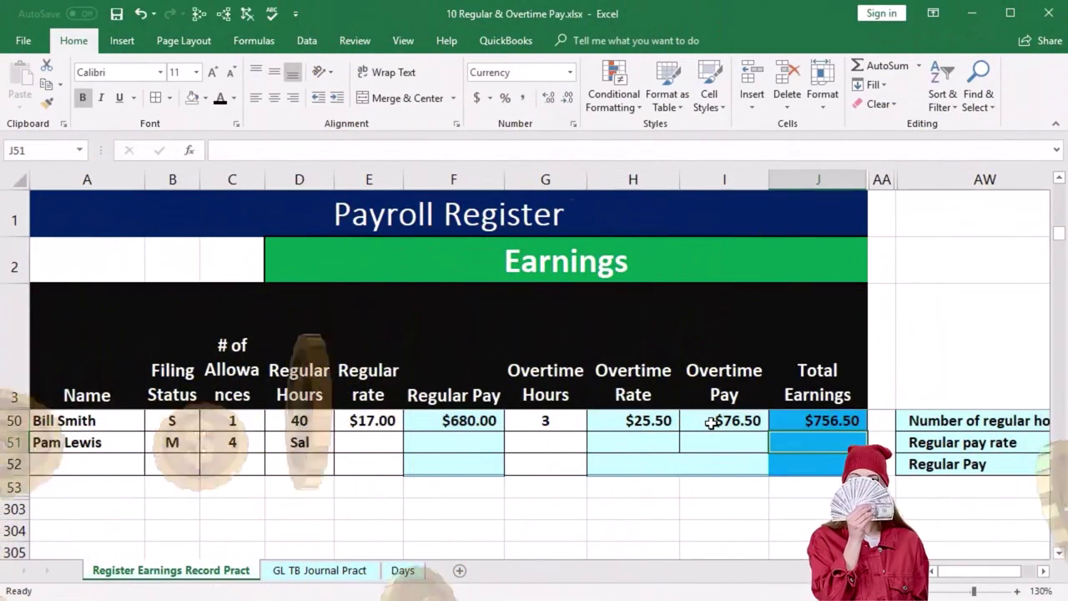
{"action": "left_click", "coordinate": [474, 442]}
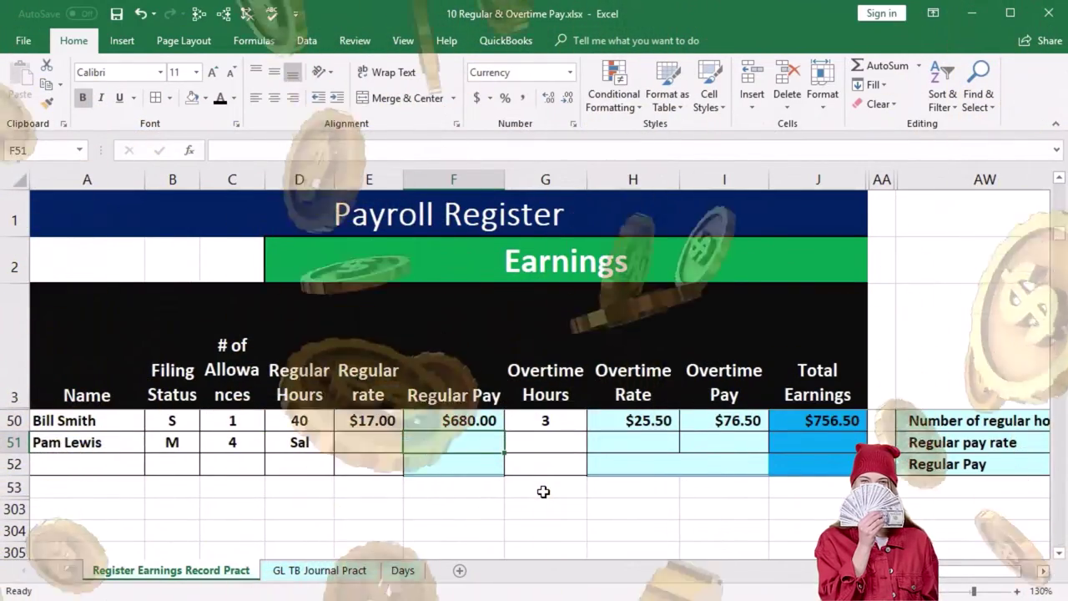
{"action": "type", "text": "3,653.85"}
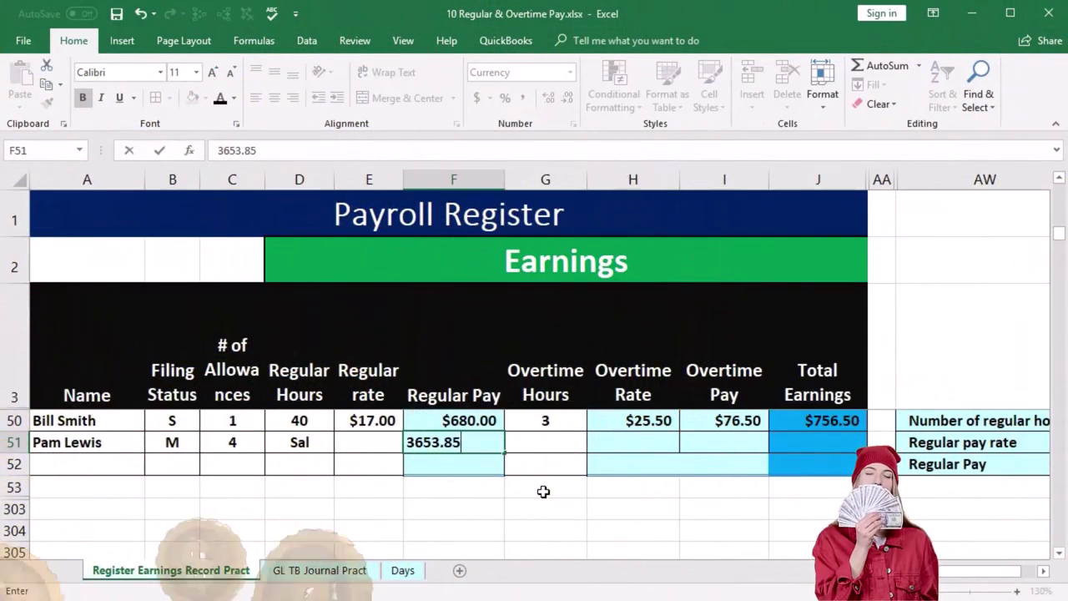
{"action": "key", "text": "Return"}
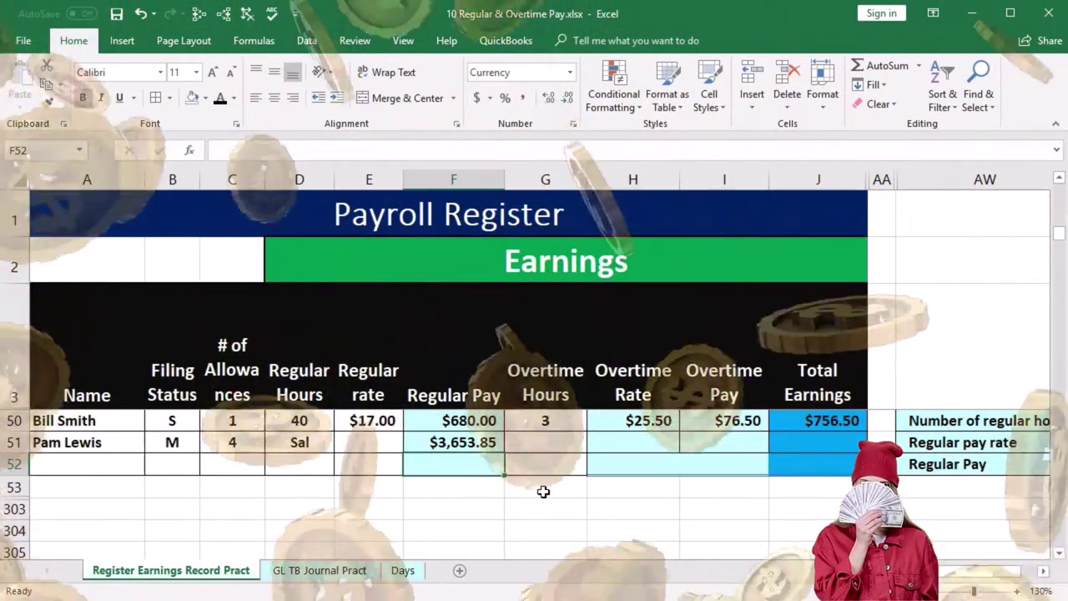
{"action": "key", "text": "Right"}
{"action": "key", "text": "Right"}
{"action": "key", "text": "Up"}
{"action": "key", "text": "Right"}
{"action": "key", "text": "Right"}
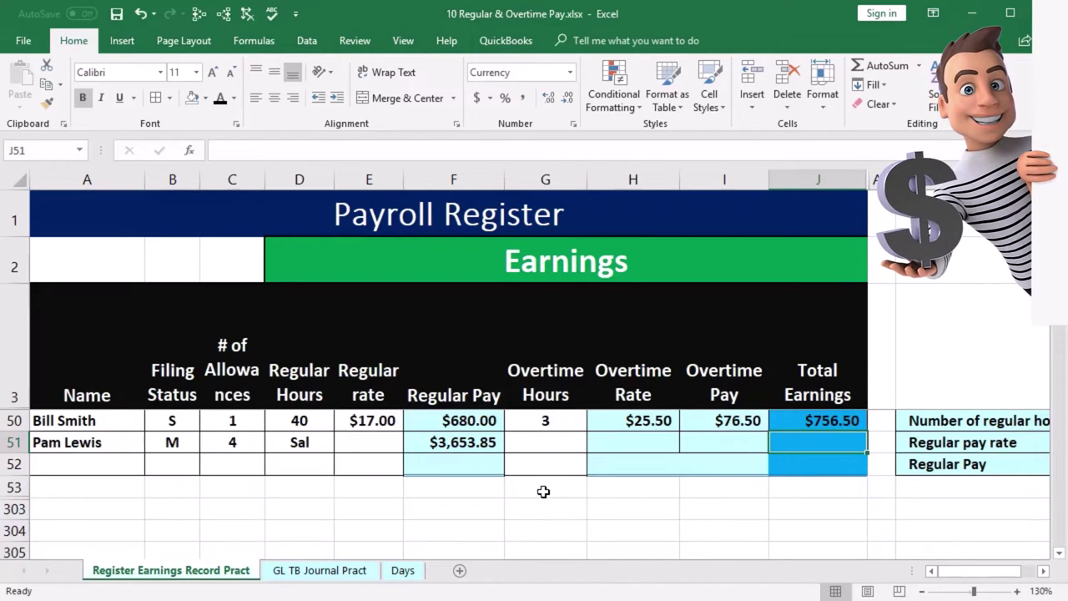
{"action": "type", "text": "="}
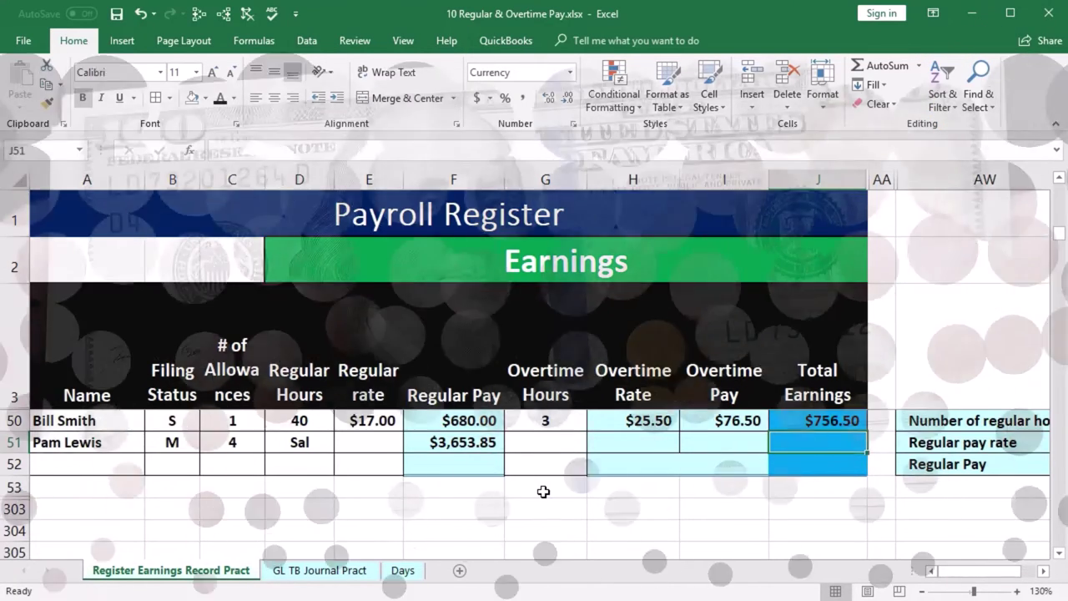
{"action": "key", "text": "Left"}
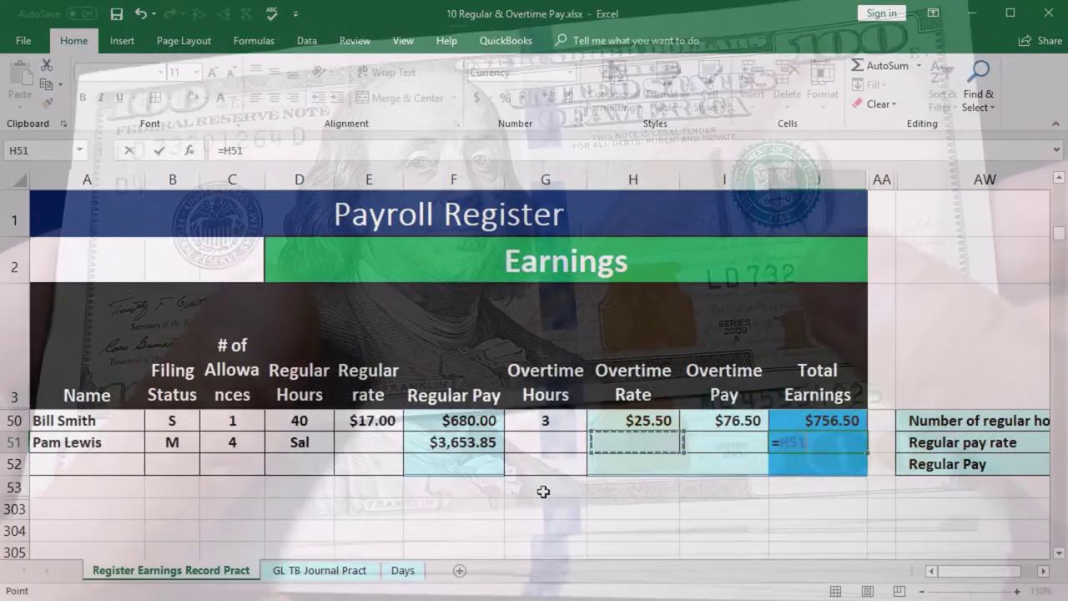
{"action": "type", "text": "+"}
{"action": "key", "text": "Left"}
{"action": "key", "text": "Left"}
{"action": "key", "text": "Left"}
{"action": "key", "text": "Left"}
{"action": "key", "text": "Return"}
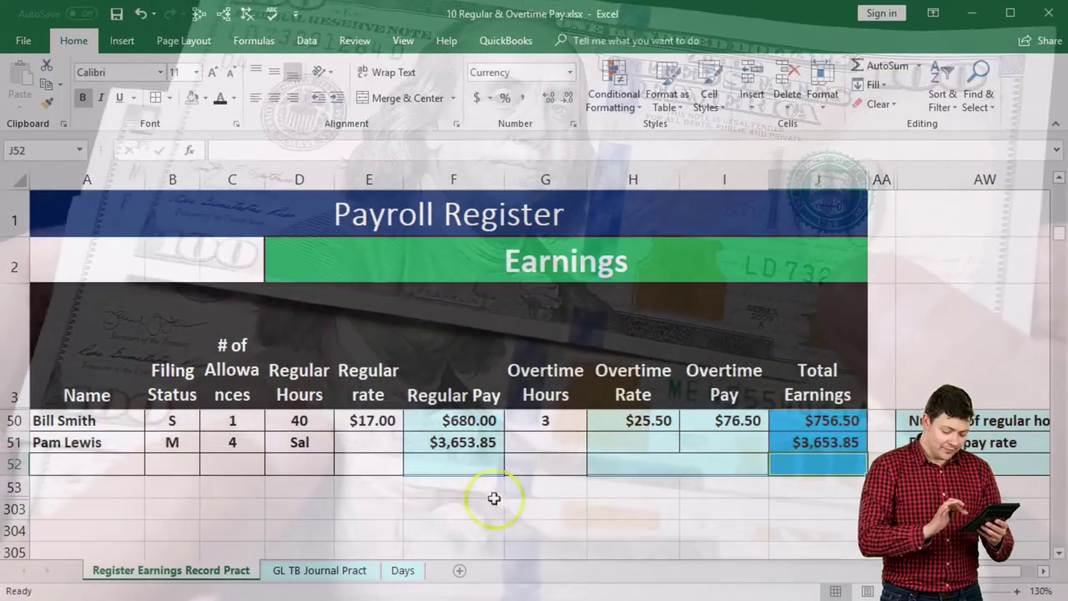
{"action": "left_click", "coordinate": [464, 473]}
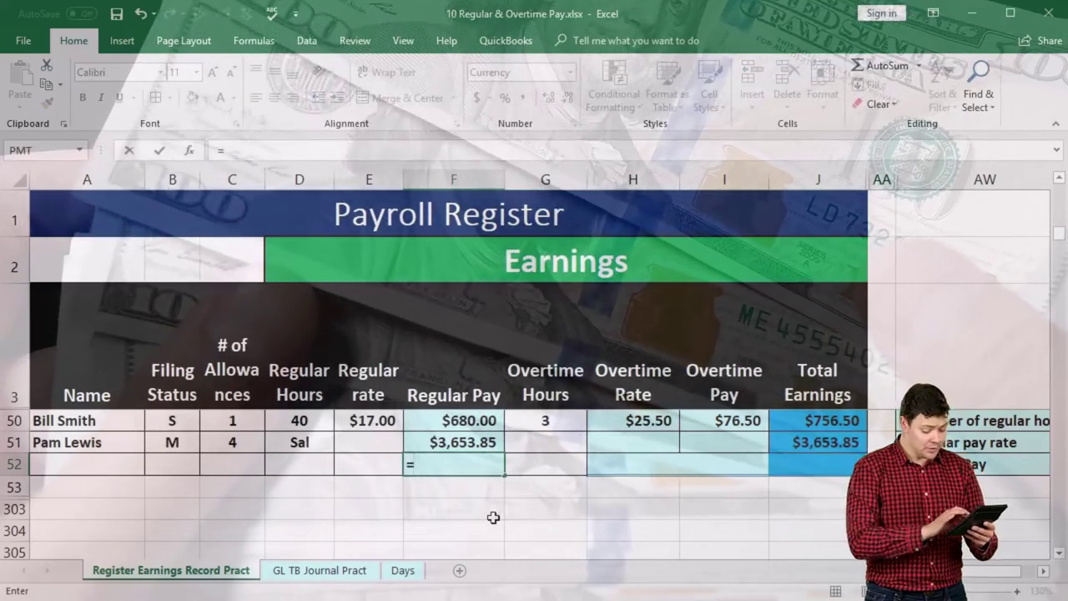
Step: Total the Regular Pay column with =SUM(F50:F51) in F52, giving $4,333.85
{"action": "type", "text": "su"}
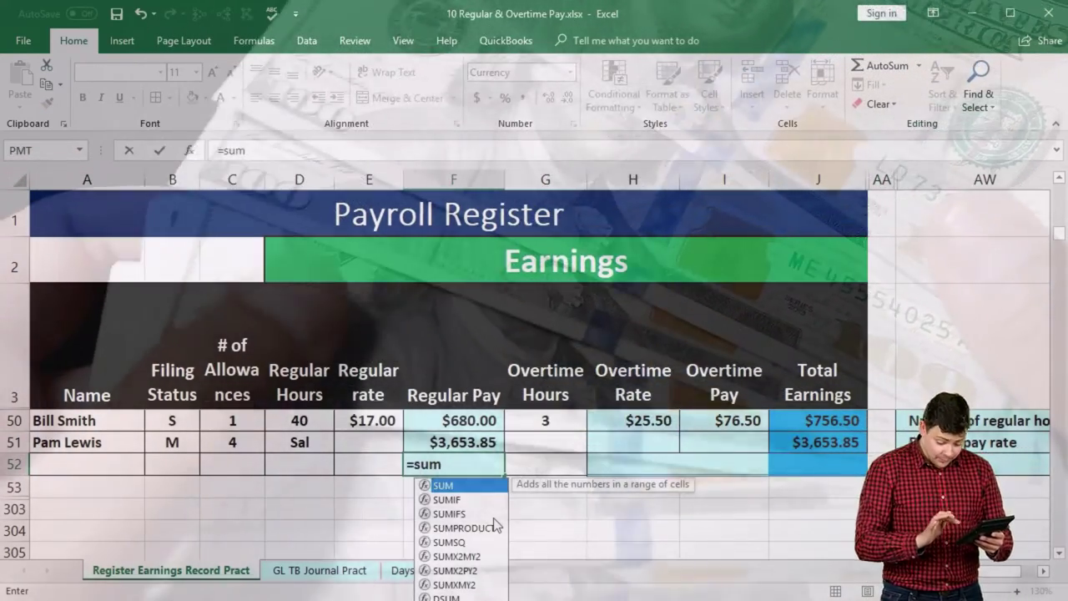
{"action": "type", "text": "m"}
{"action": "double_click", "coordinate": [455, 486]}
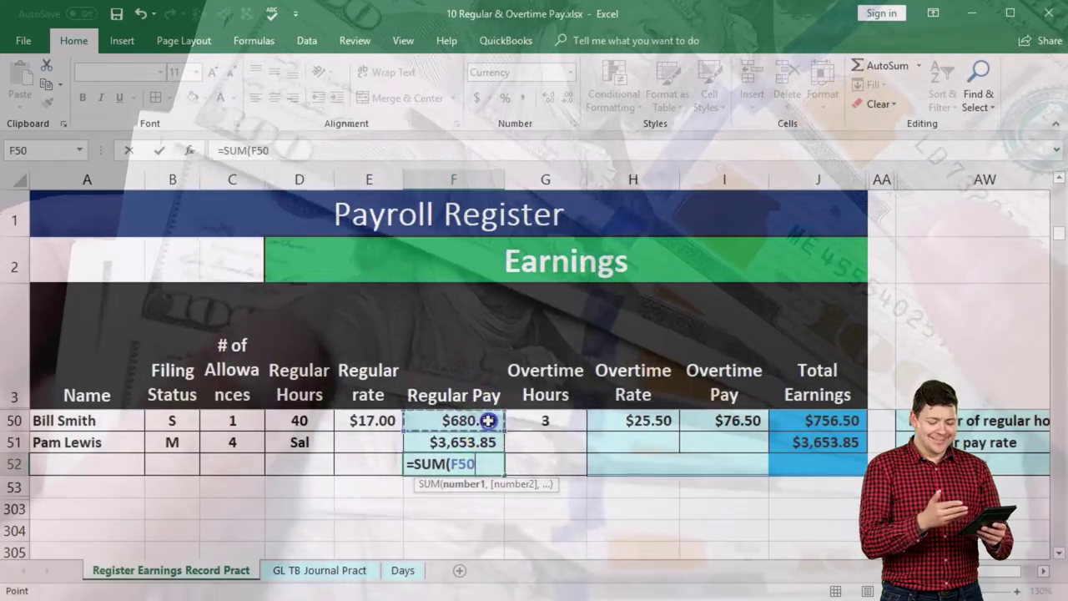
{"action": "left_click_drag", "start_coordinate": [488, 420], "coordinate": [480, 441]}
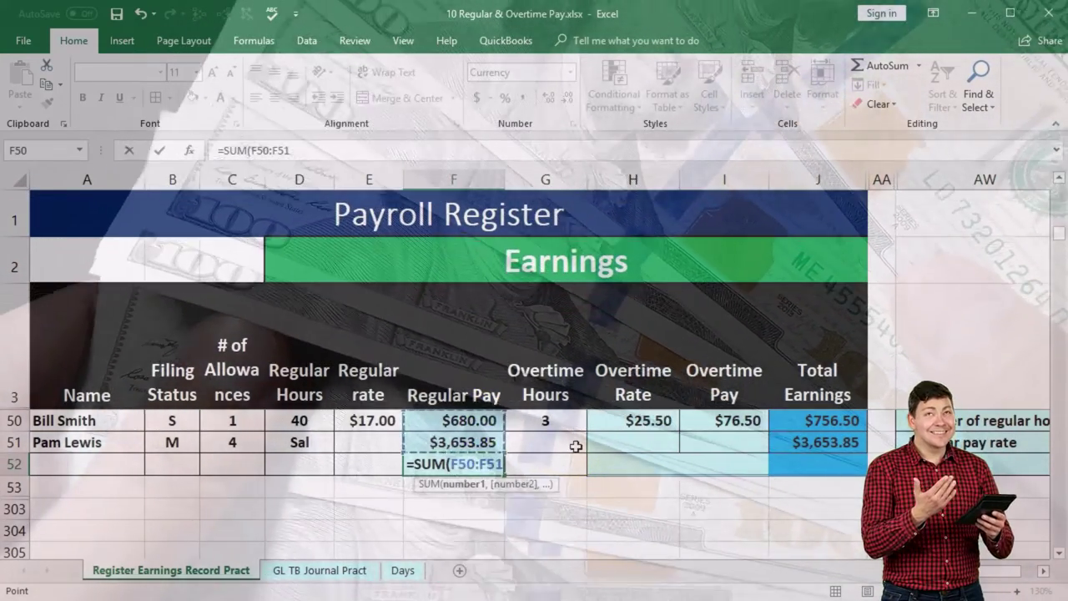
{"action": "key", "text": "Return"}
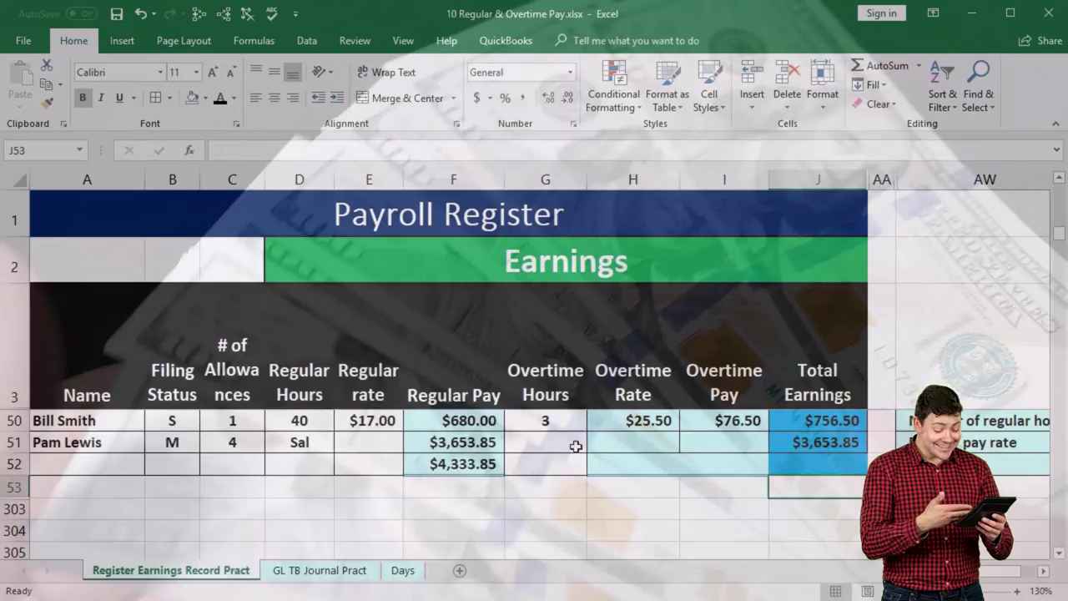
{"action": "key", "text": "Right"}
{"action": "key", "text": "Right"}
{"action": "key", "text": "Right"}
{"action": "key", "text": "Right"}
{"action": "key", "text": "Up"}
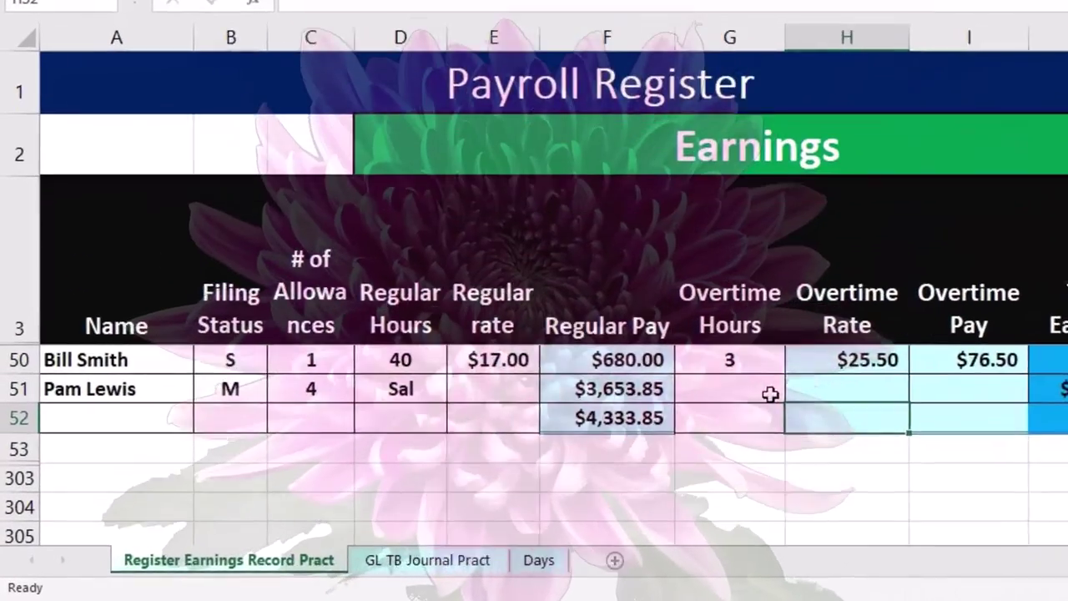
Step: Sum J50:J51 in J52 to total Total Earnings at $4,410.35
{"action": "key", "text": "Right"}
{"action": "key", "text": "Right"}
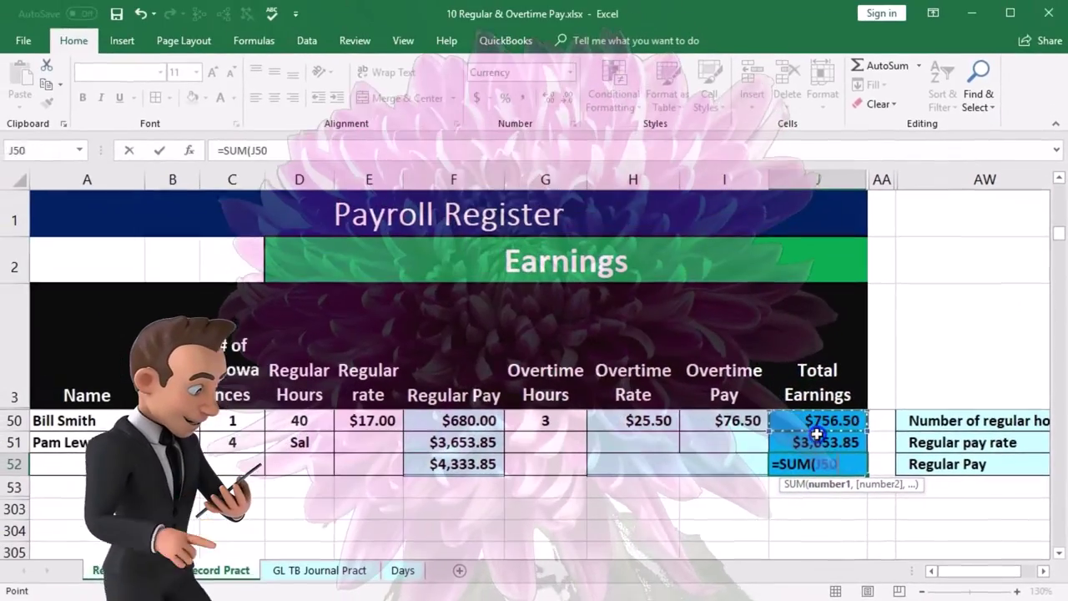
{"action": "left_click_drag", "start_coordinate": [722, 352], "coordinate": [723, 375]}
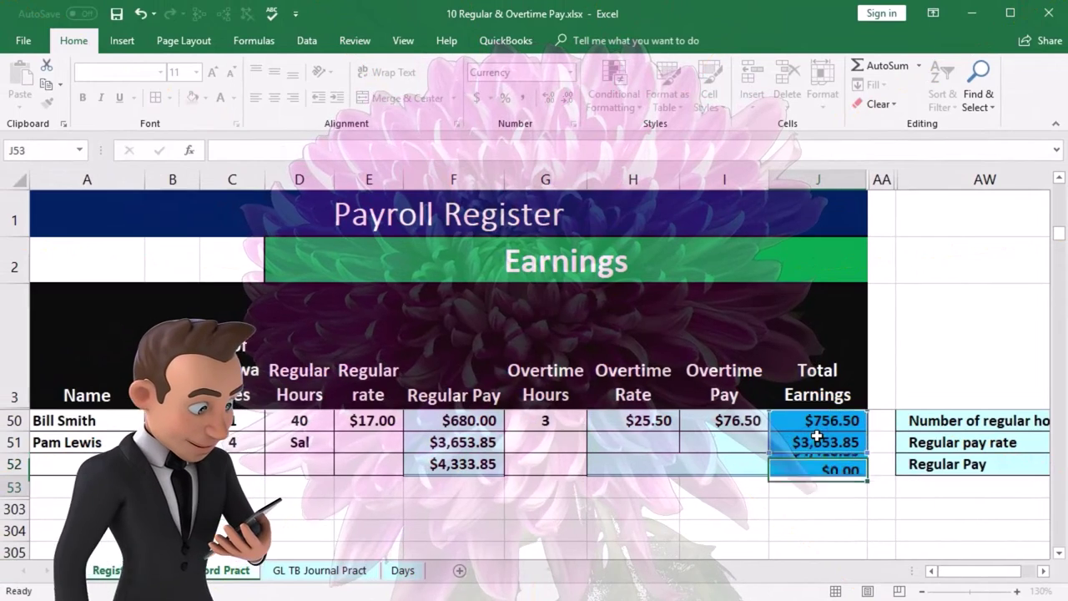
{"action": "key", "text": "Return"}
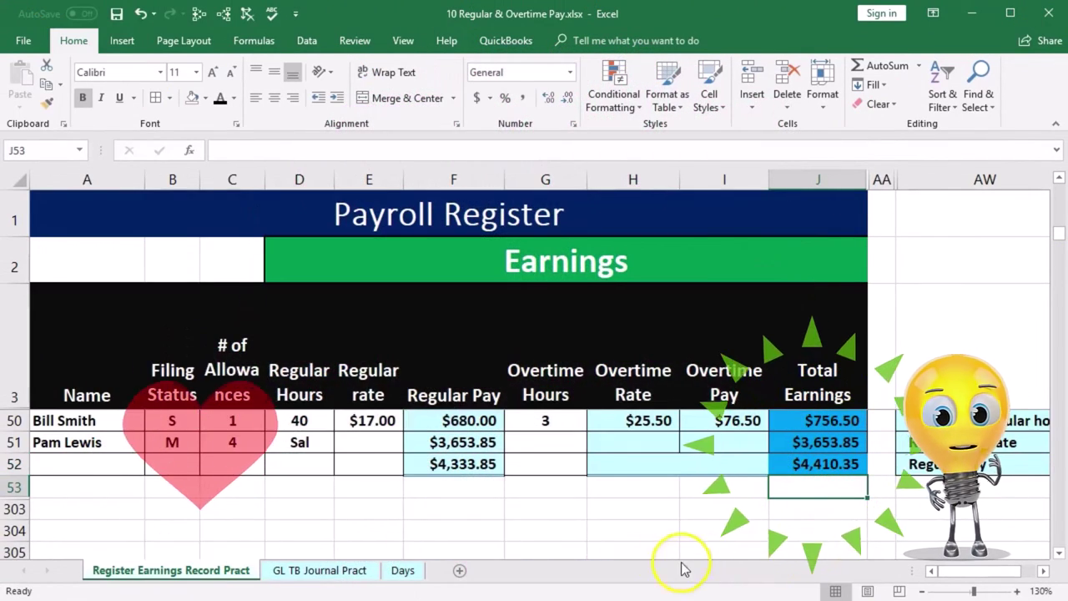